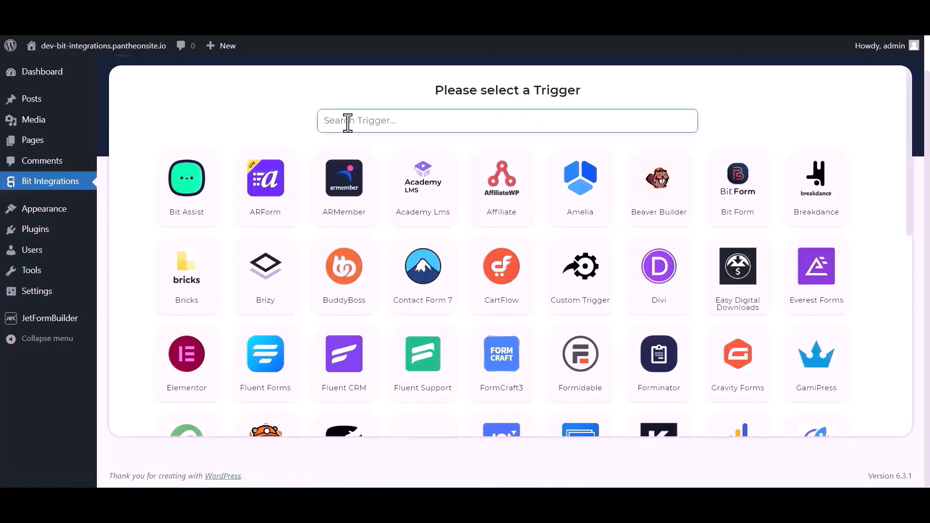
Pick JetForm Builder as the trigger (searching 'jet'), copy its webhook URL and start fetching.
left_click(346, 120)
type("jet")
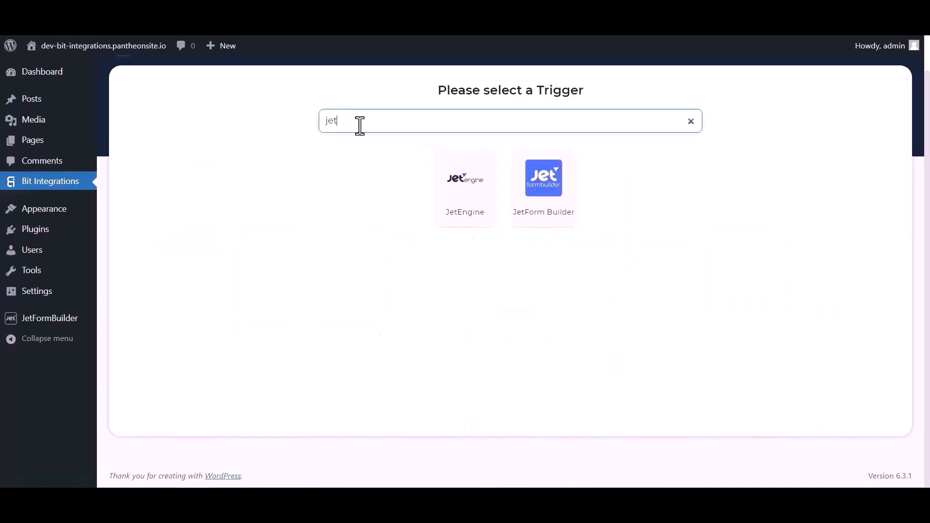
left_click(544, 208)
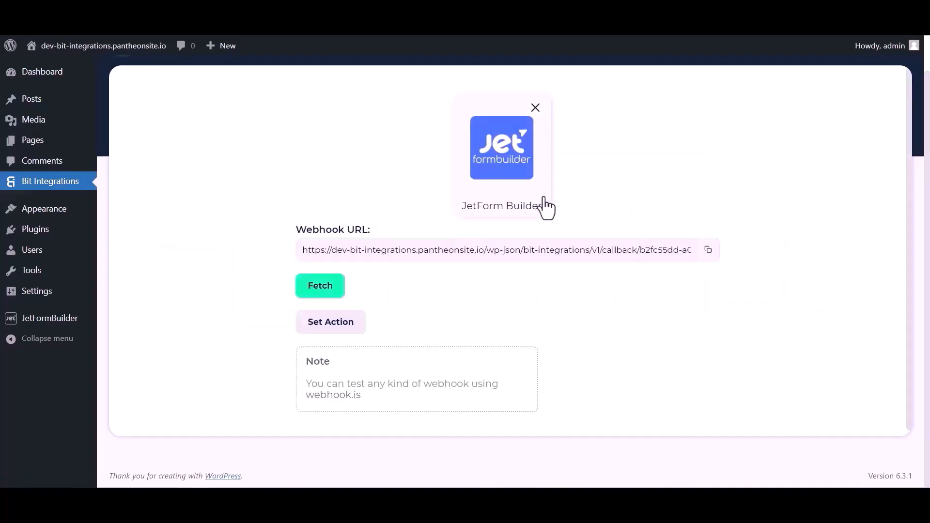
left_click(708, 250)
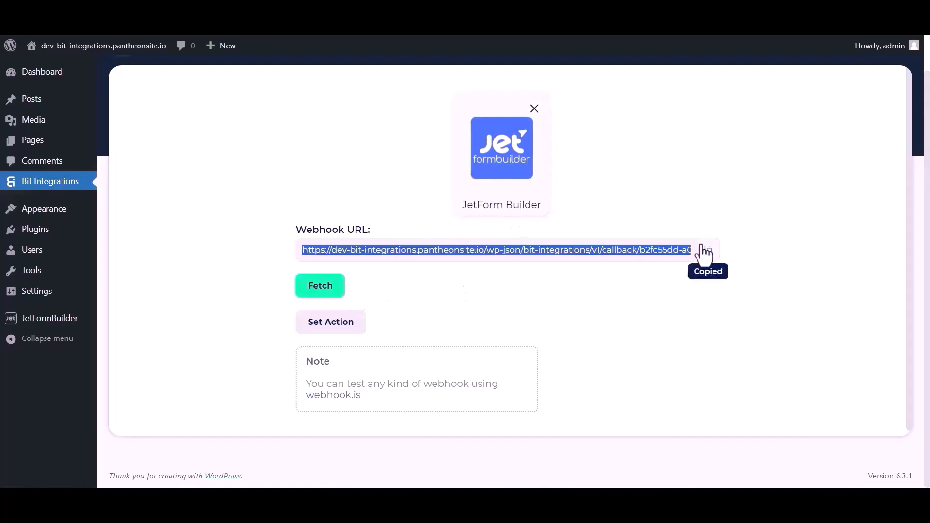
left_click(327, 290)
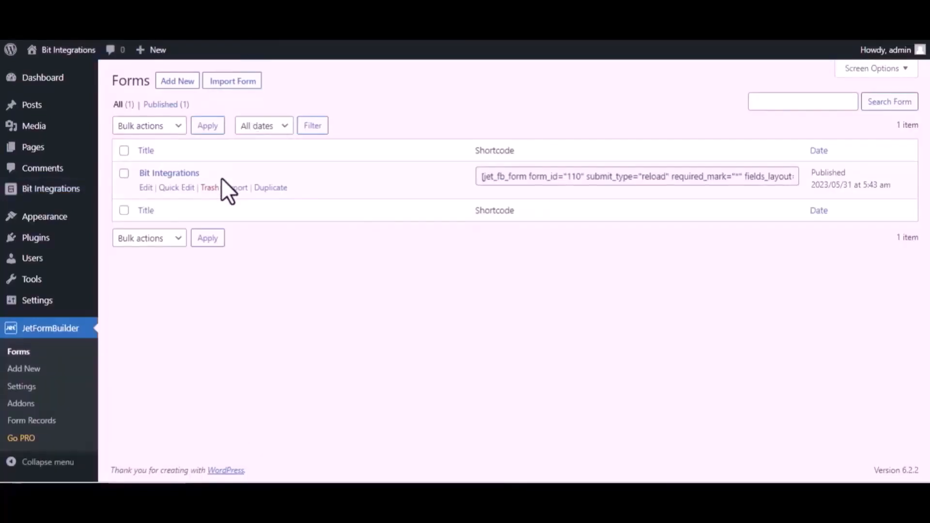
Make the Bit Integrations form's first post-submit action Call Webhook with the pasted URL, and update.
left_click(145, 189)
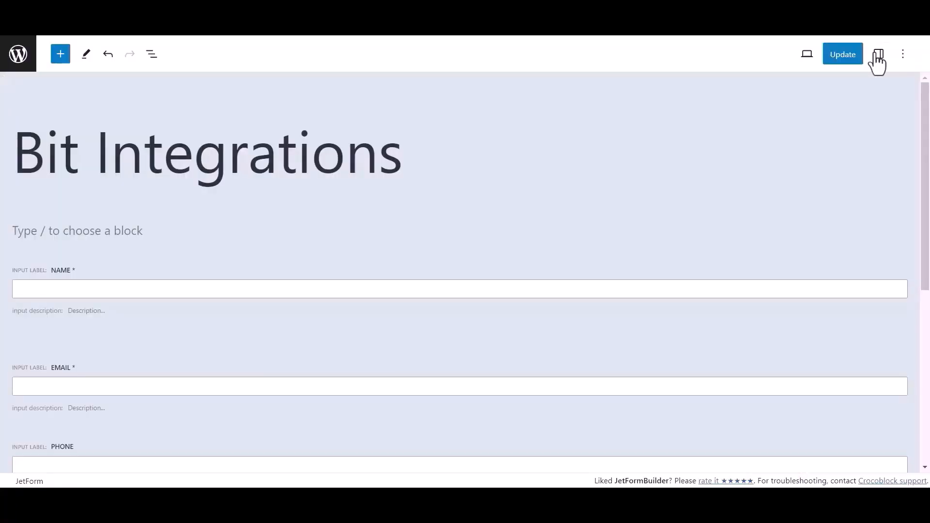
left_click(878, 54)
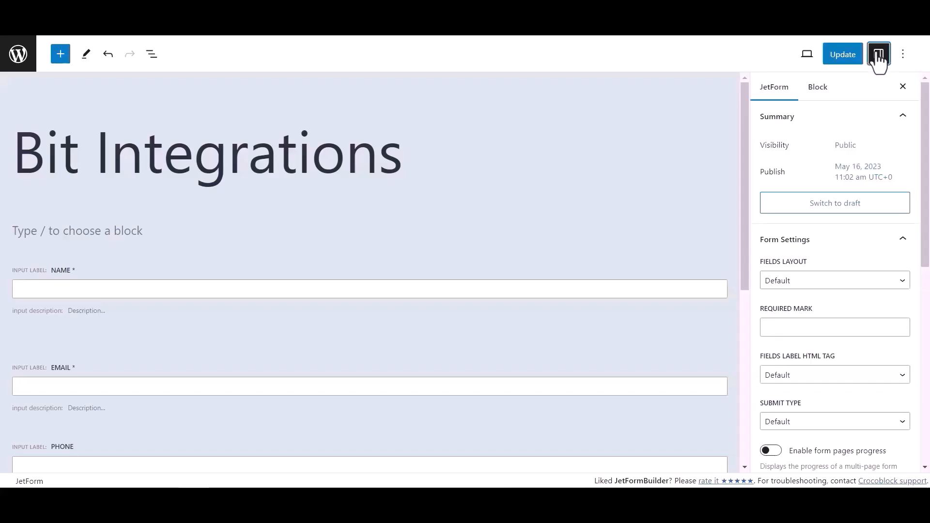
scroll(807, 269, "down", 6)
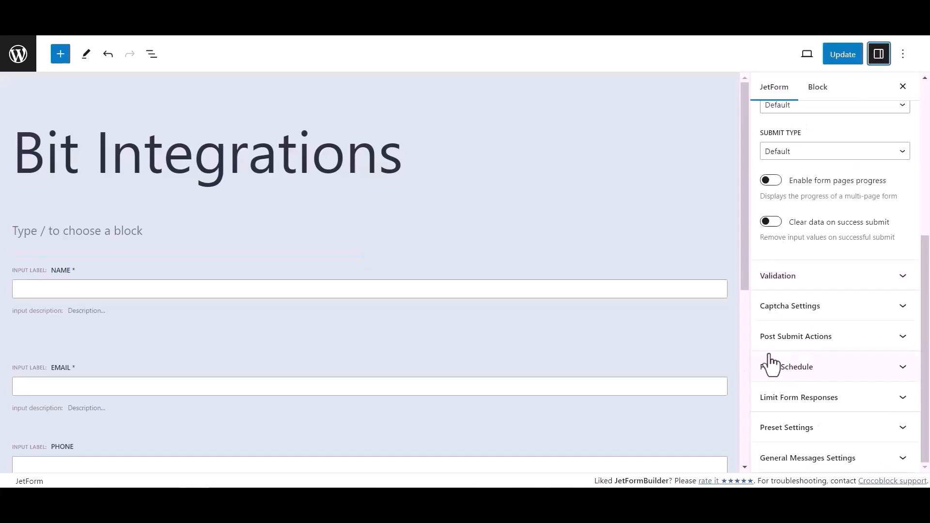
left_click(878, 340)
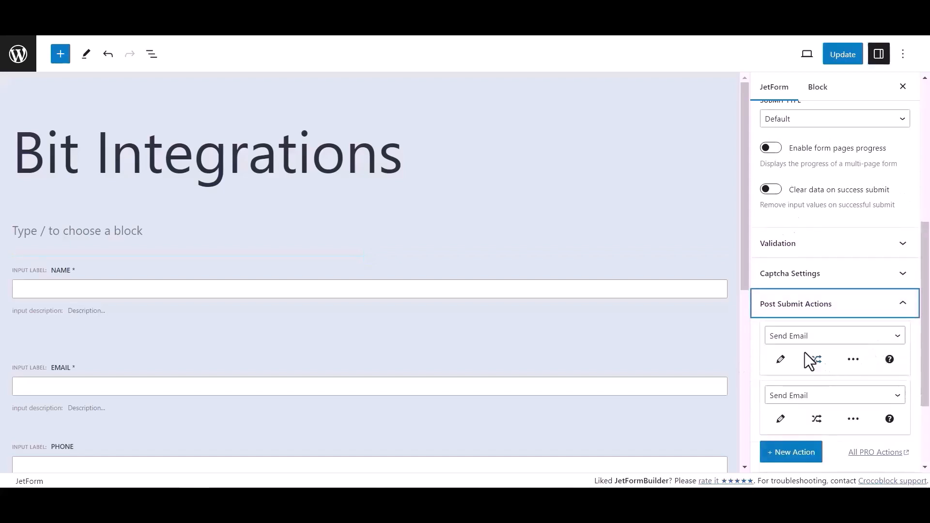
left_click(804, 337)
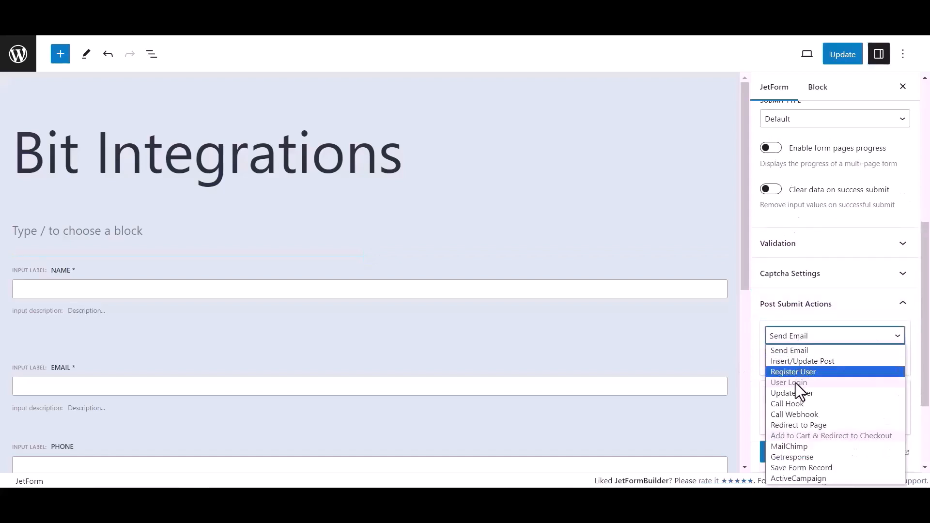
left_click(795, 415)
left_click(788, 359)
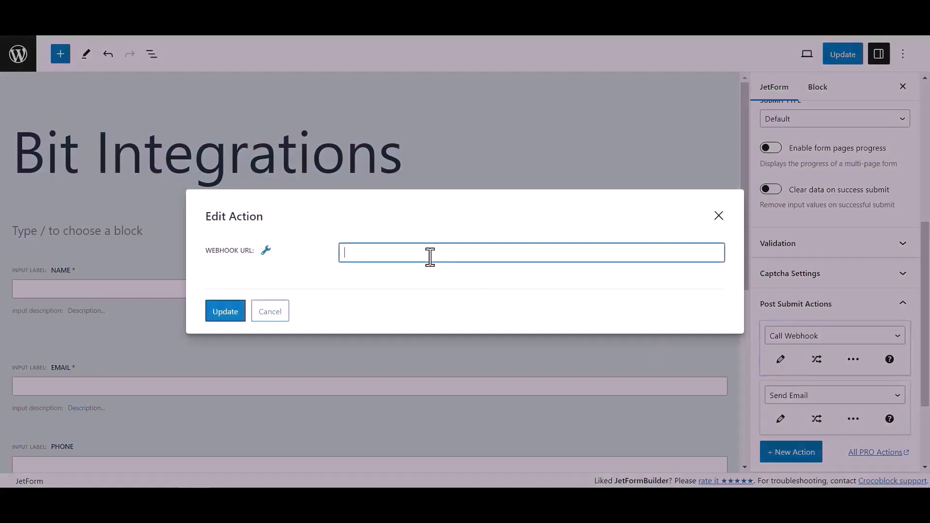
key("ctrl+v")
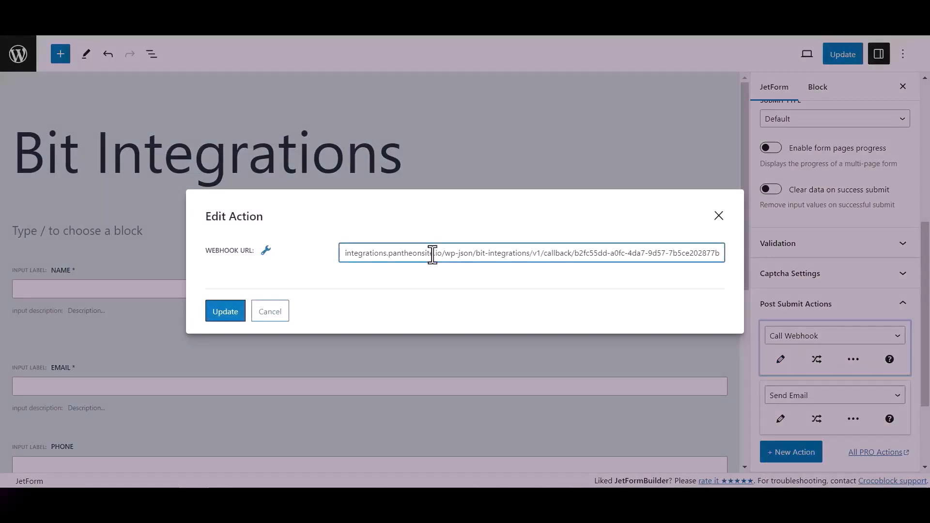
left_click(237, 313)
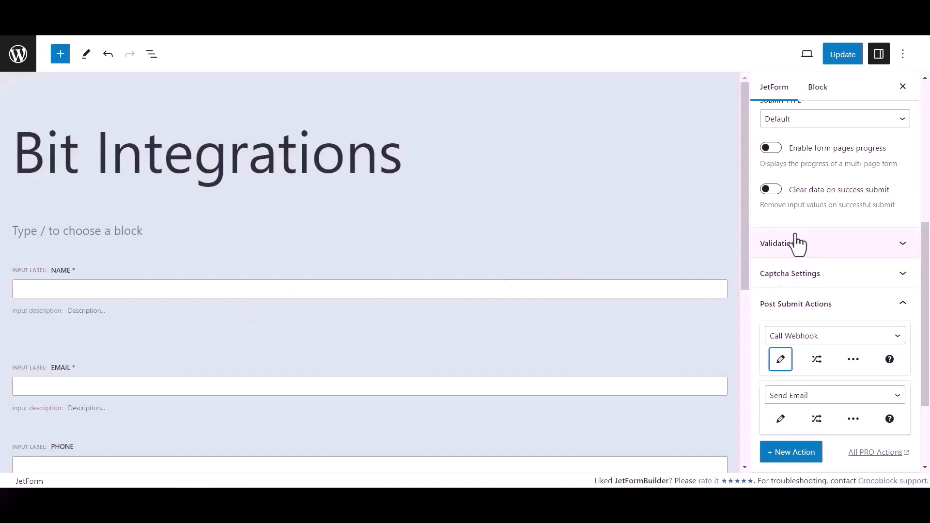
left_click(851, 59)
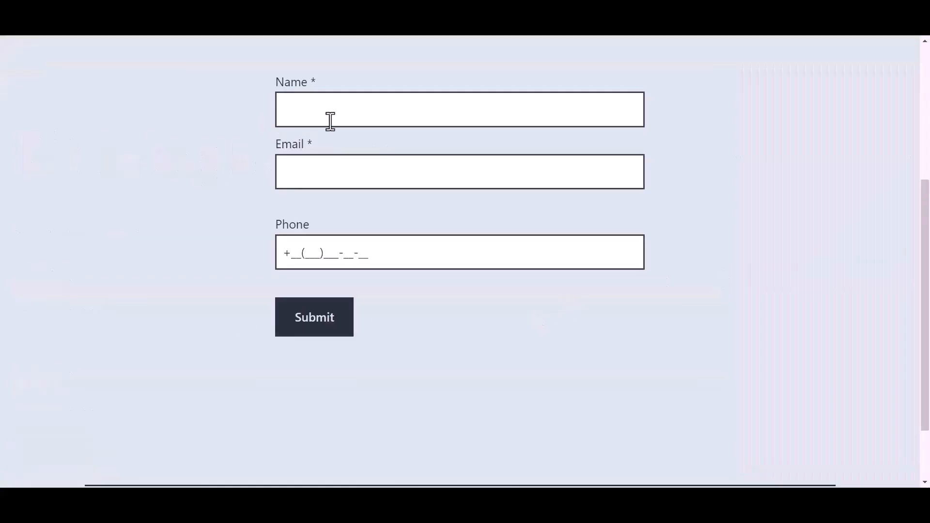
Fill the live form with name 'Bit Integrations', a support e-mail and a phone number, then submit.
left_click(349, 110)
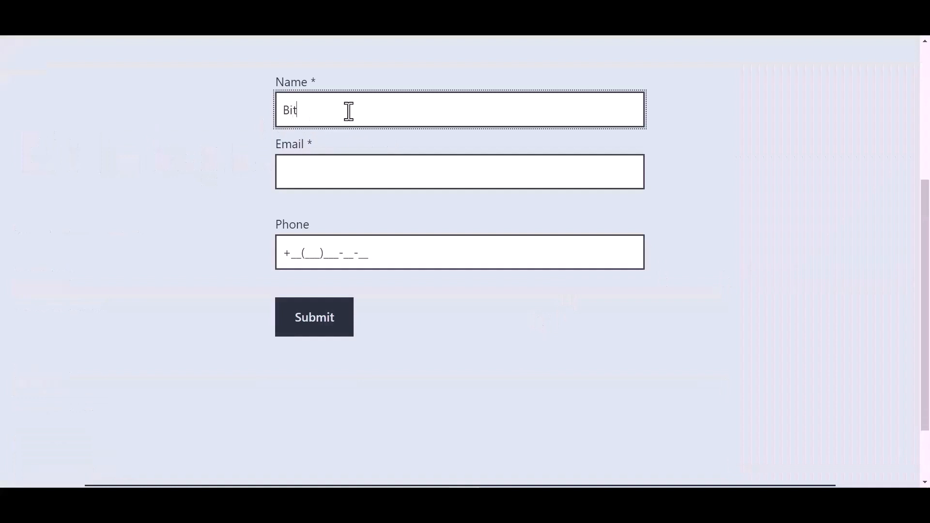
type("Bit Integrations")
key("Tab")
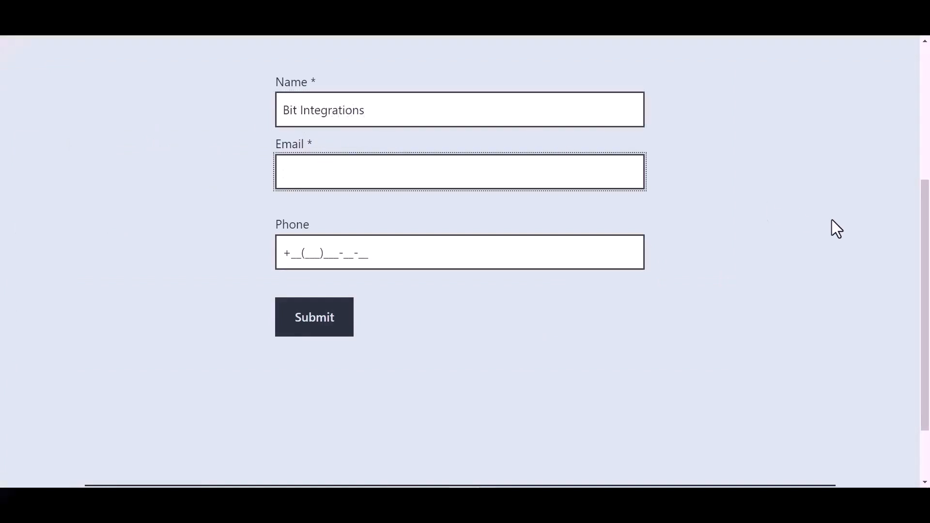
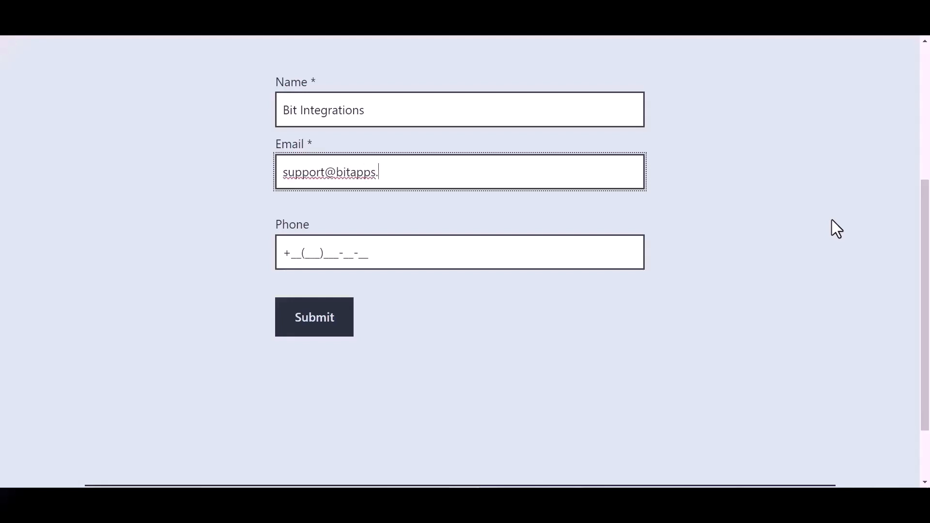
left_click(359, 253)
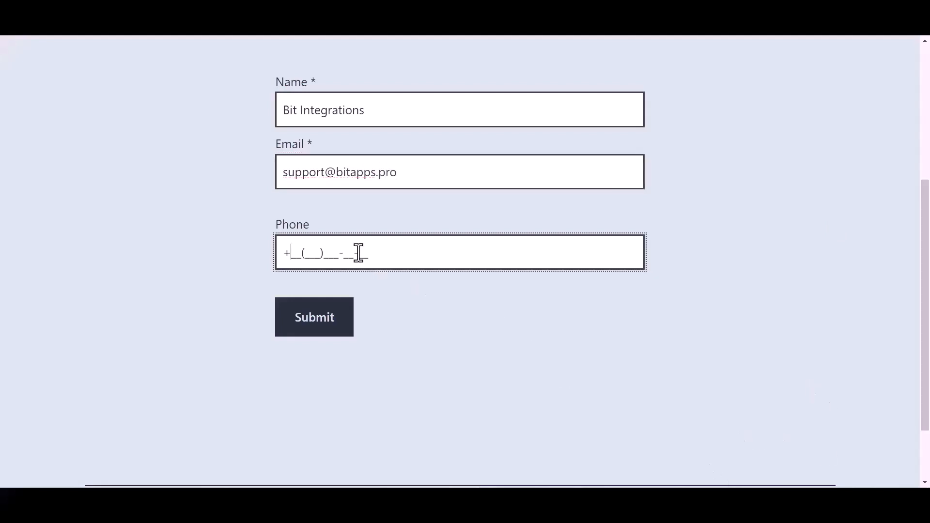
type("44(455)566-6_-__")
left_click(320, 328)
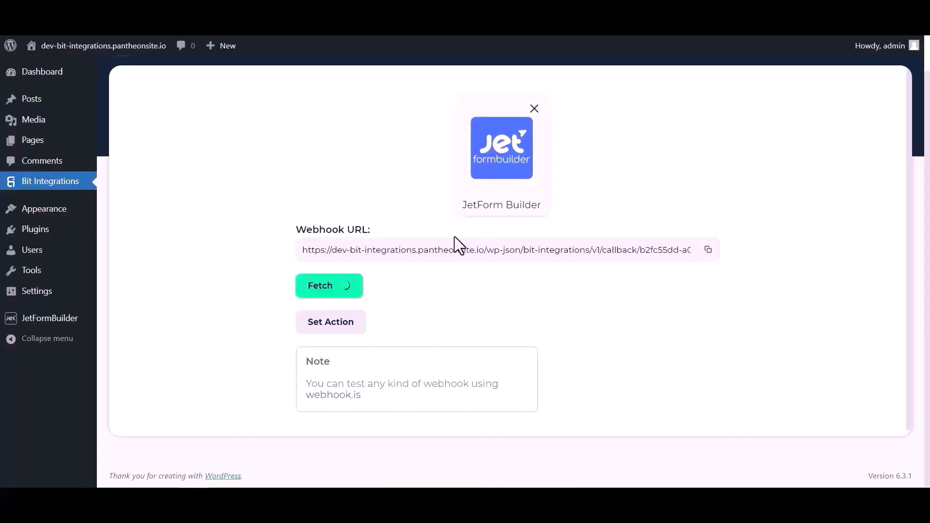
Scroll through the fetched webhook fields with their values and text types.
scroll(481, 295, "down", 4)
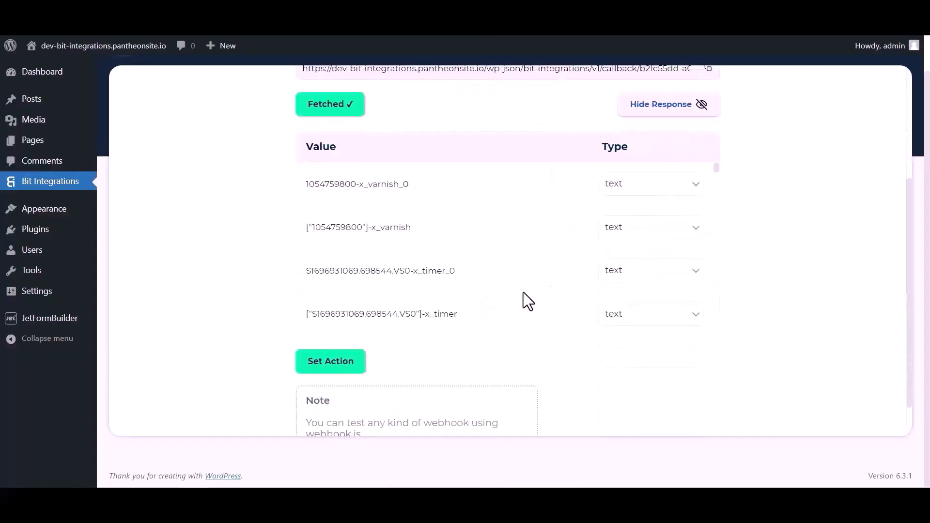
scroll(505, 198, "down", 6)
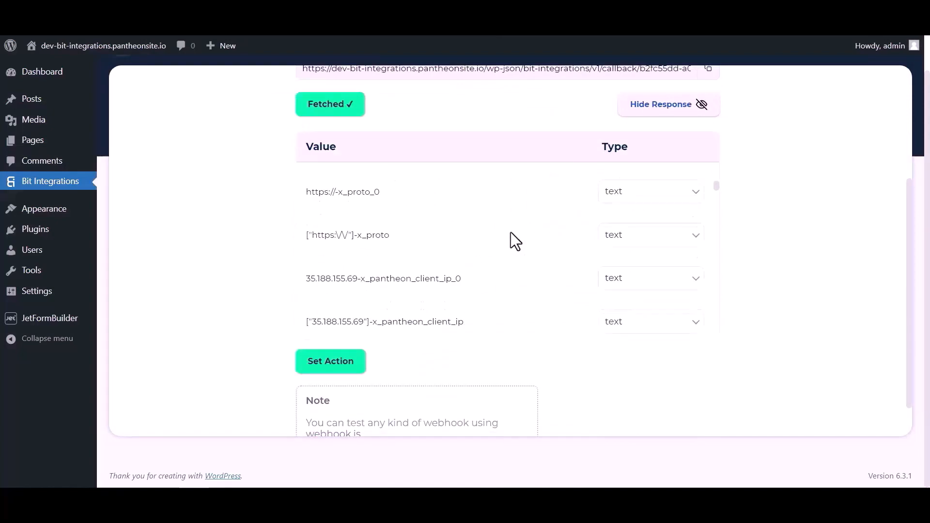
scroll(511, 232, "down", 8)
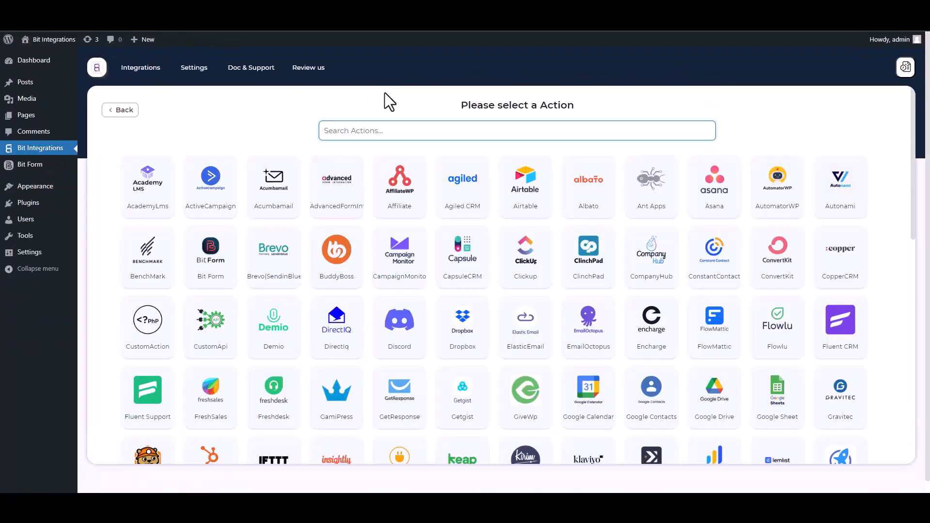
Choose SyncSpider as the action after searching 'SY', then start a new SyncSpider task.
type("SY")
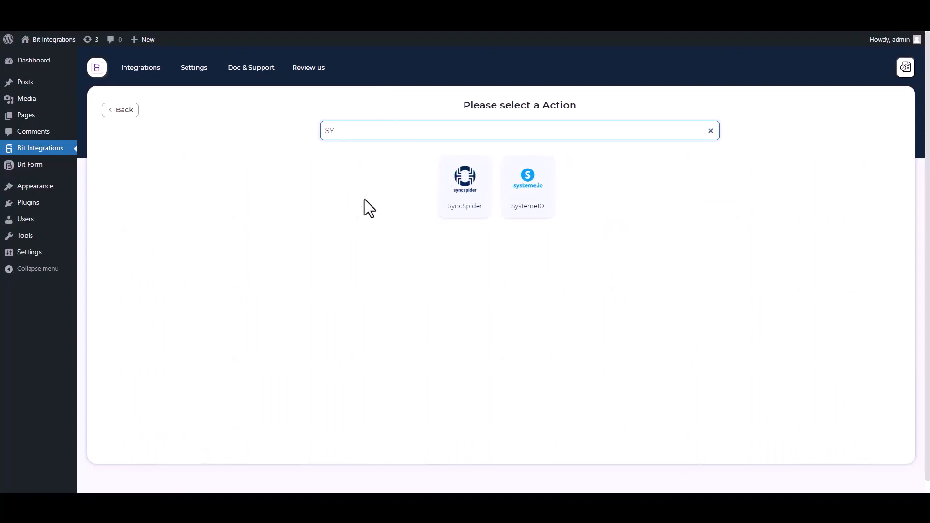
left_click(473, 204)
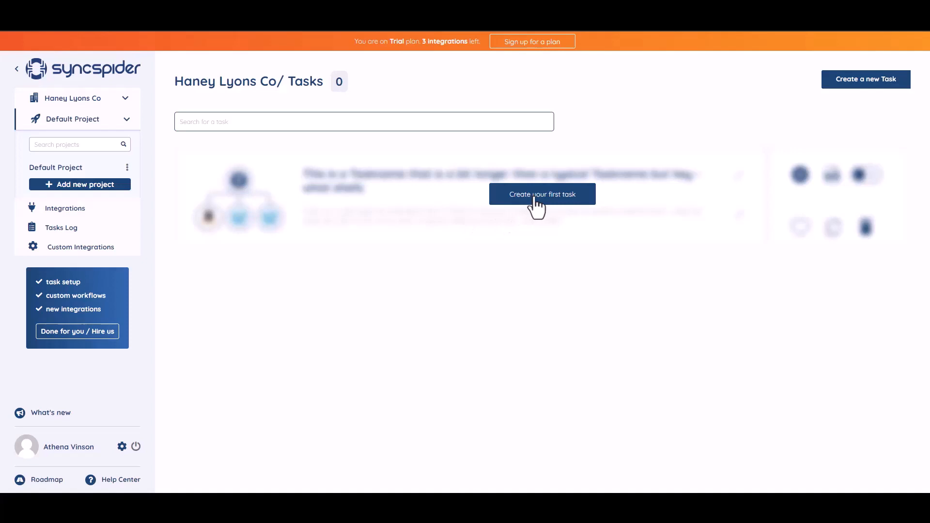
left_click(535, 195)
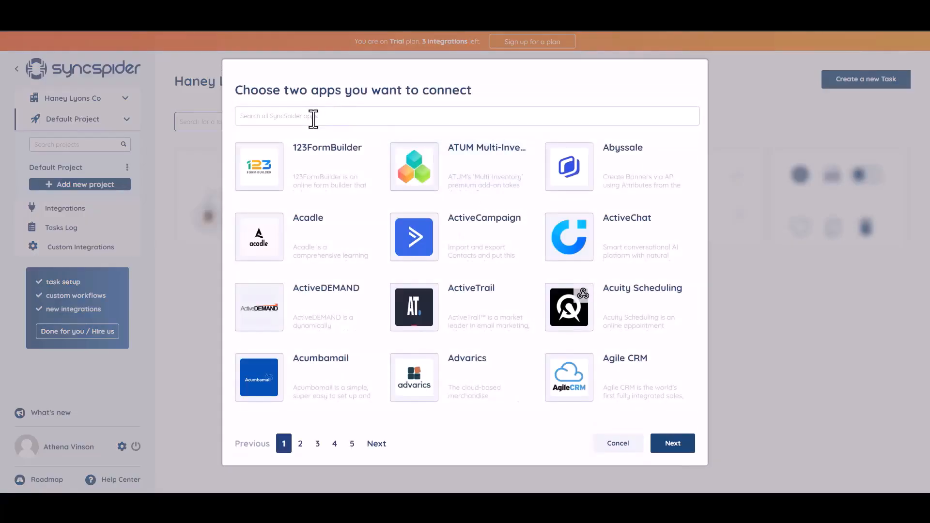
Choose WebHooks and MailerLite as the task's two apps and build the task from scratch.
type("WEB")
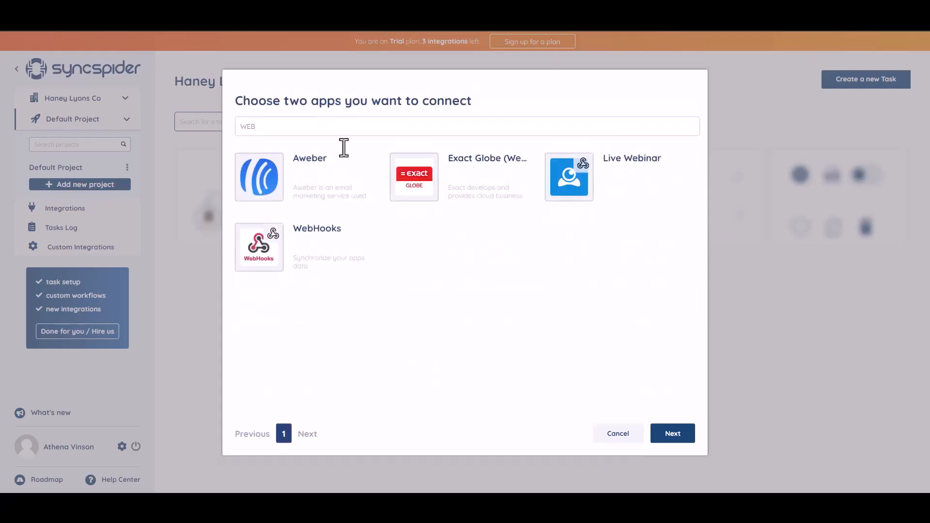
left_click(318, 249)
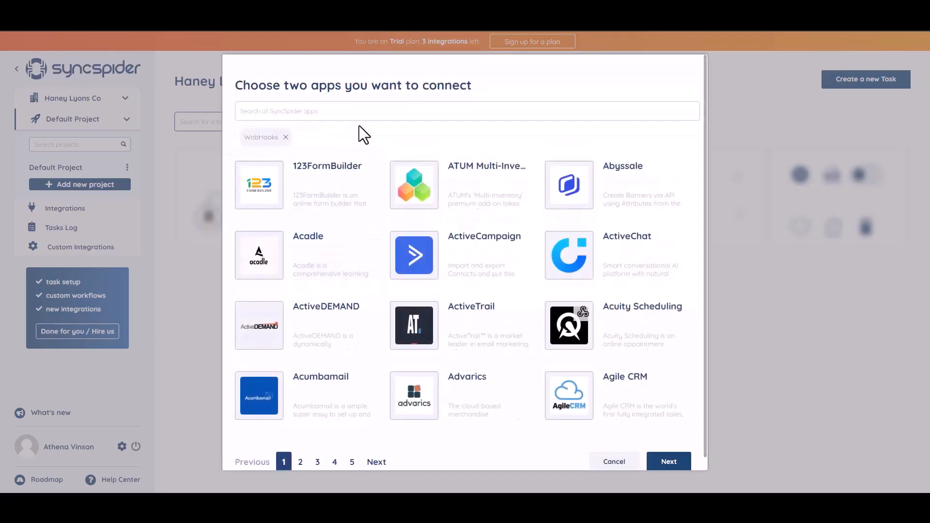
left_click(337, 109)
type("hub")
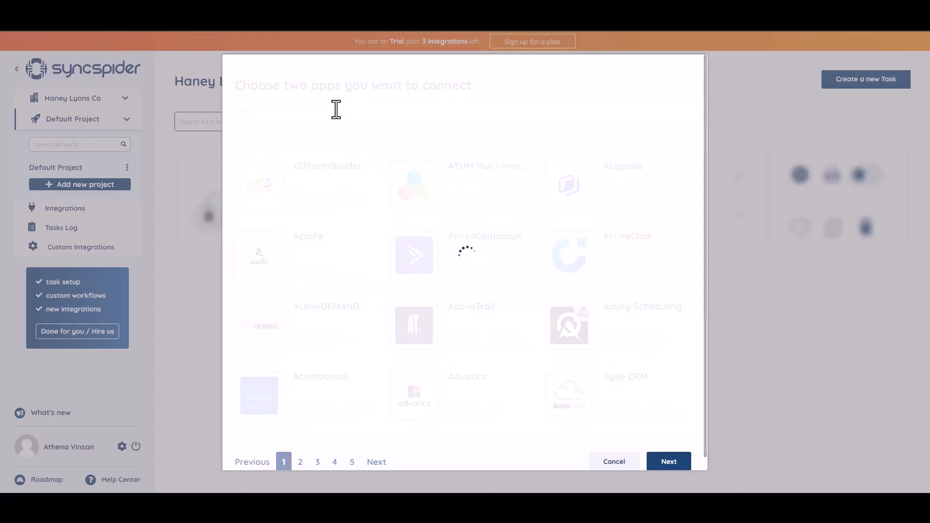
left_click(452, 204)
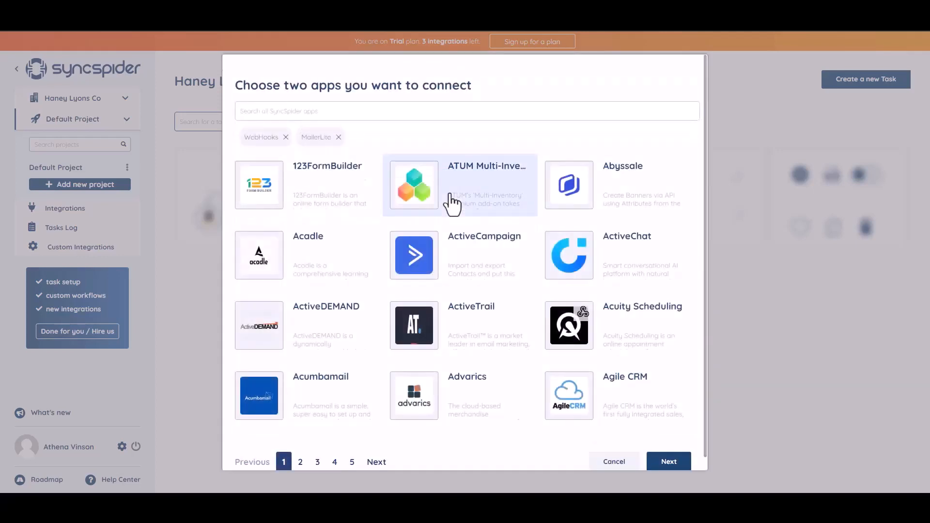
left_click(662, 463)
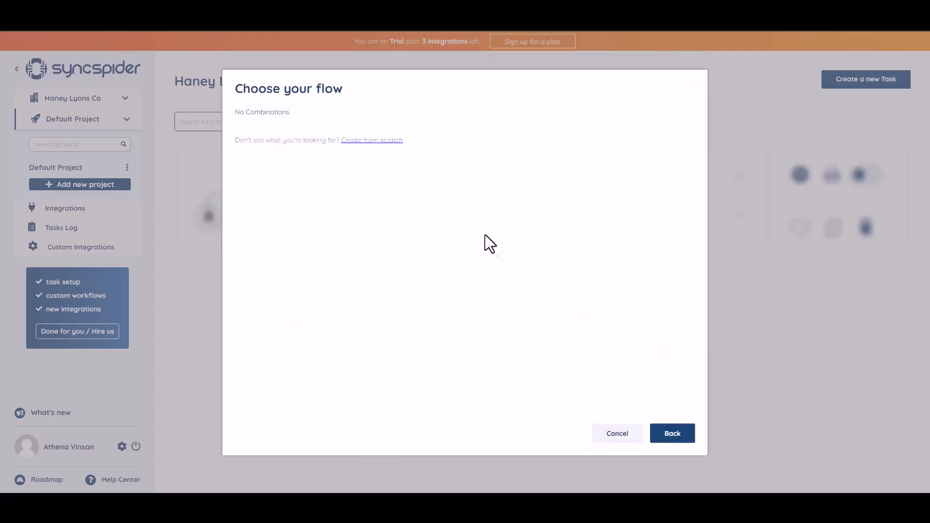
left_click(368, 141)
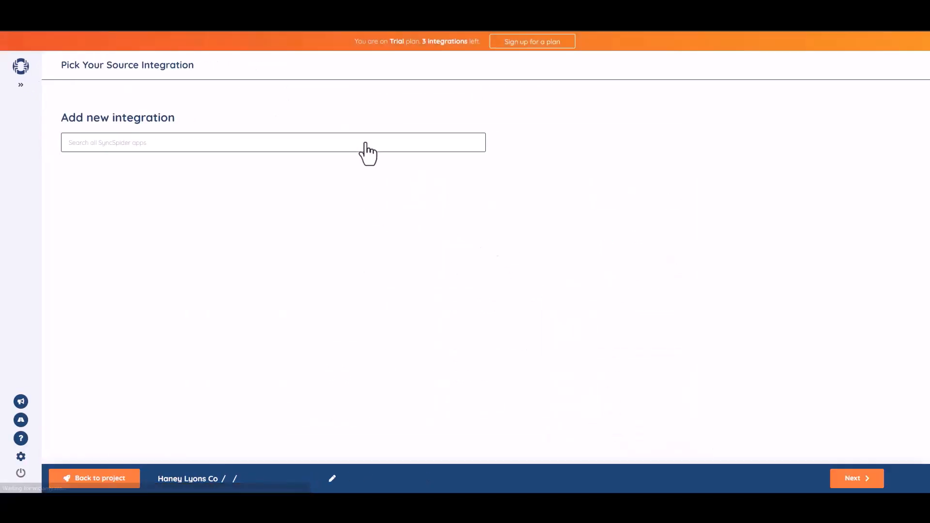
Add a new WebHooks source integration named 'Bit Integrations' and copy its webhook URL.
left_click(179, 143)
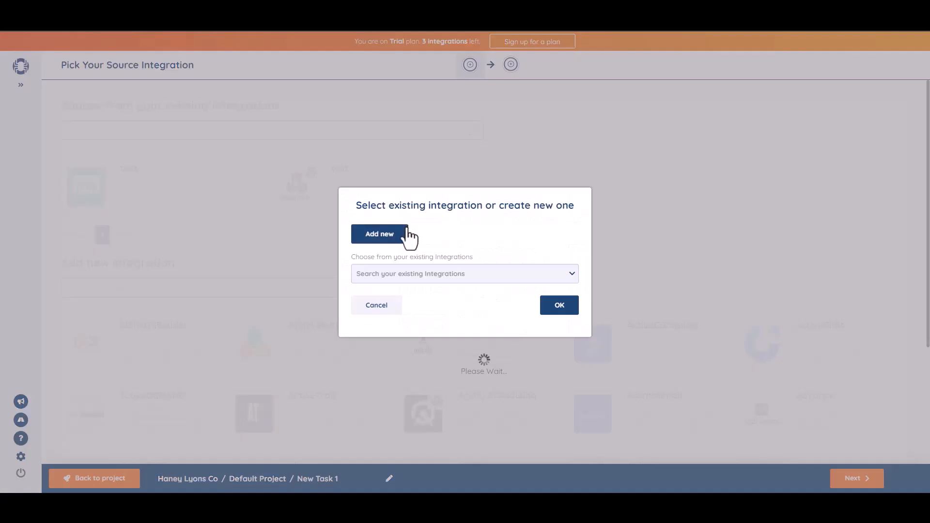
left_click(404, 232)
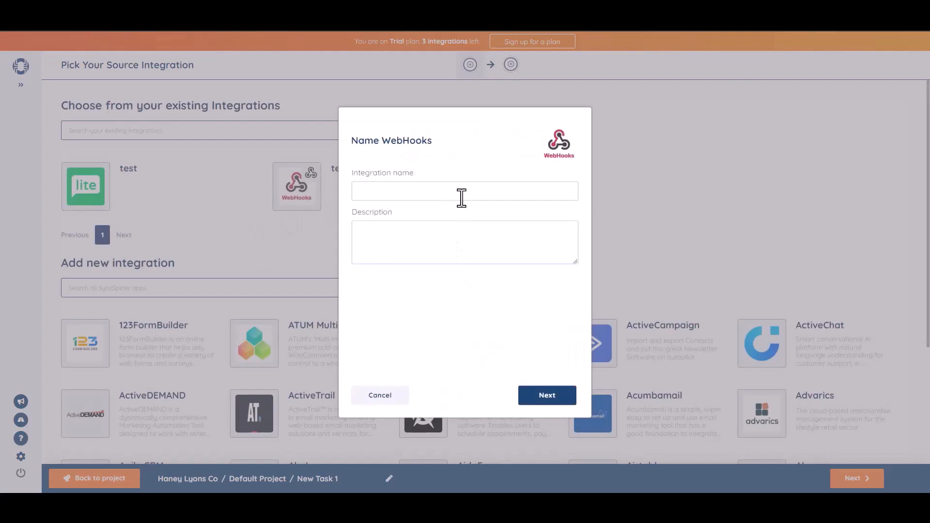
left_click(462, 197)
type("Bit Integrations")
left_click(552, 394)
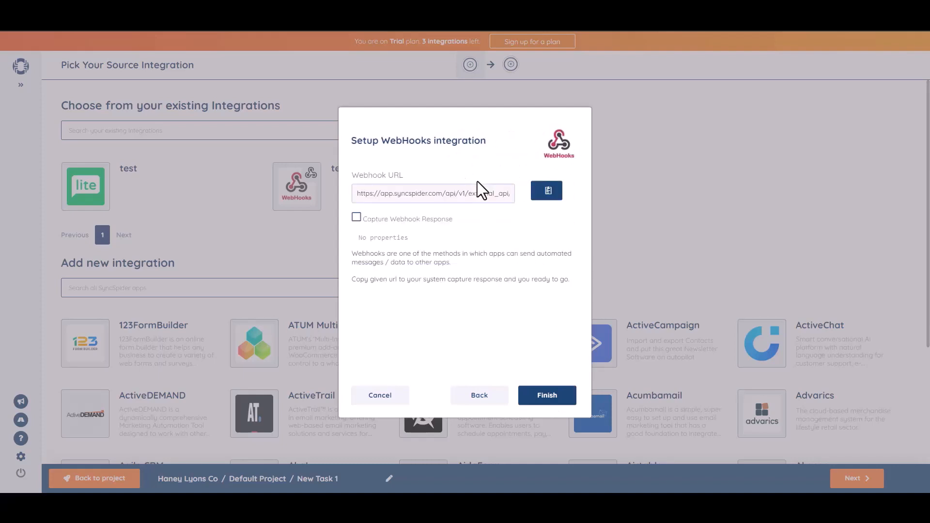
left_click(548, 193)
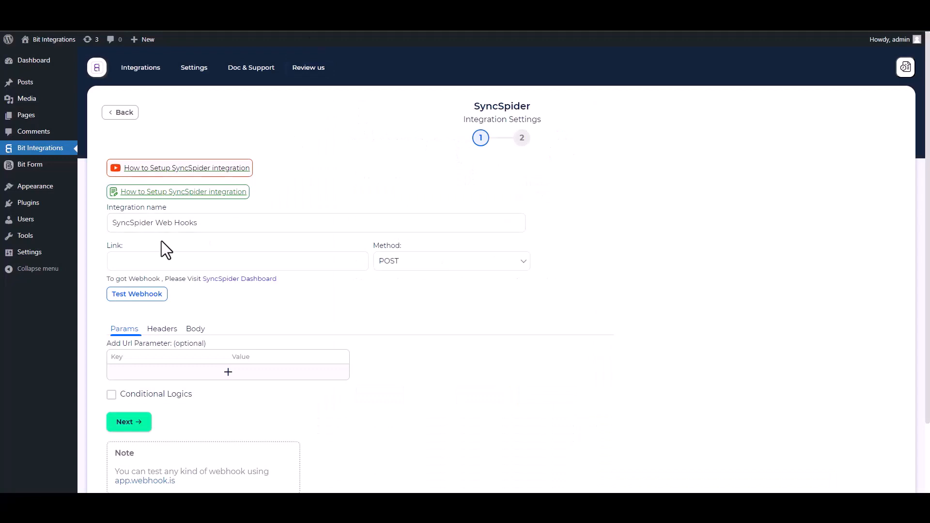
Put the copied SyncSpider URL in Link, sending all data with an application/json body.
left_click(170, 261)
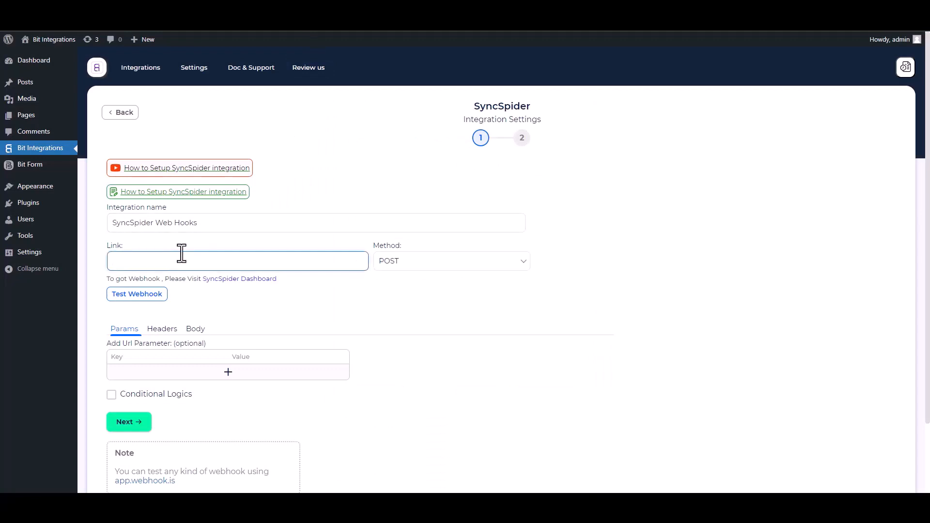
key("ctrl+v")
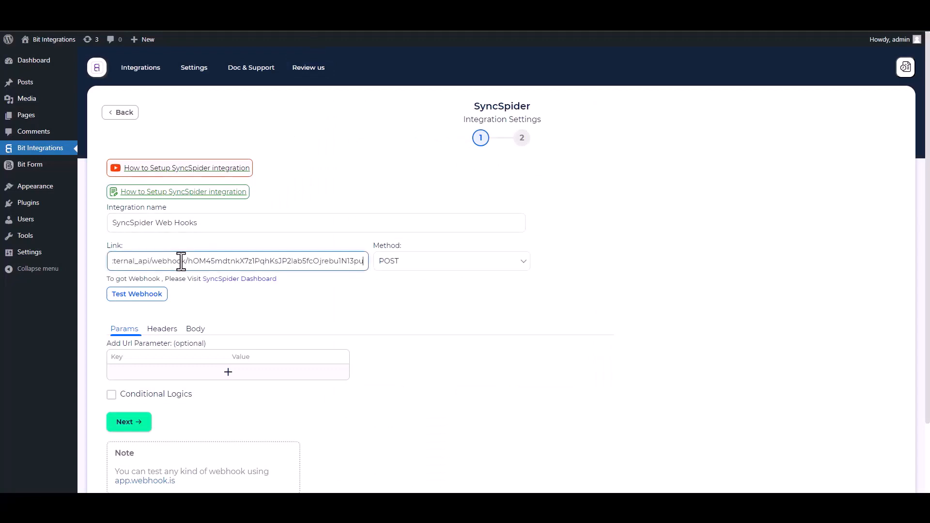
left_click(196, 331)
left_click(126, 356)
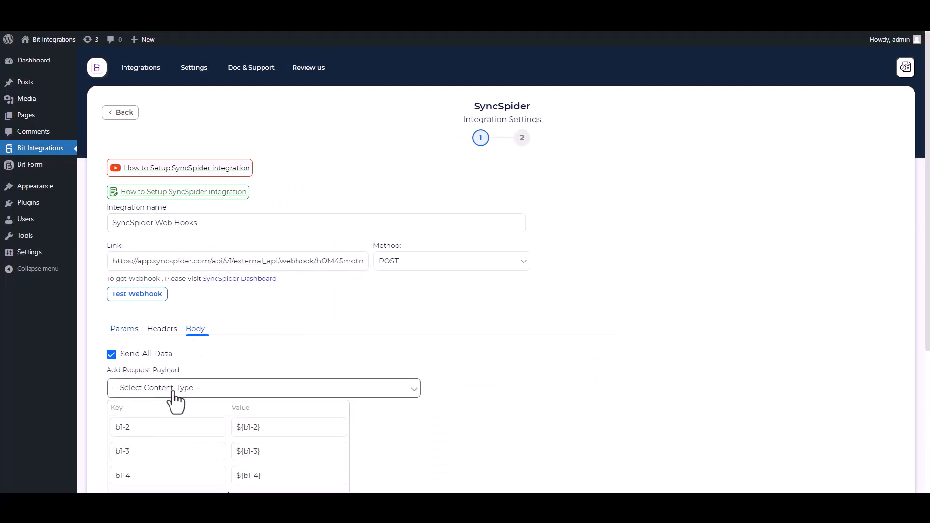
left_click(177, 390)
left_click(173, 411)
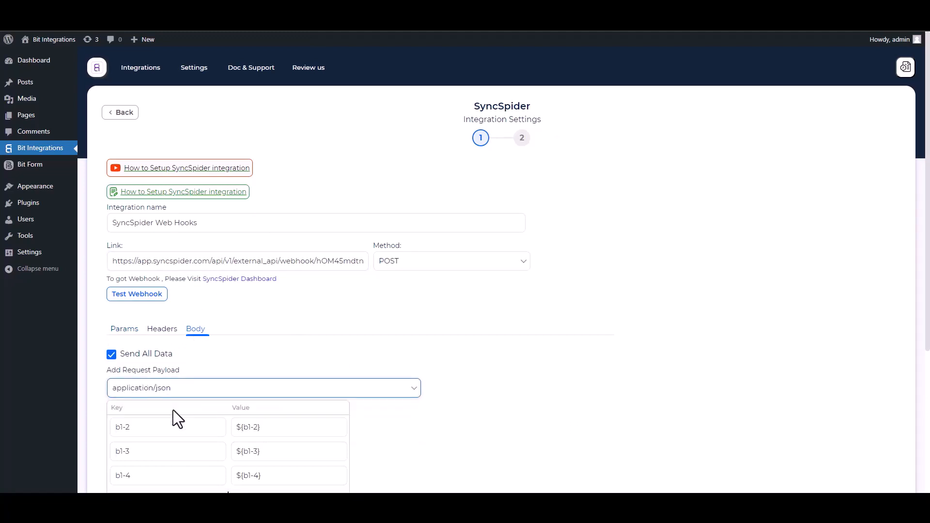
Send a test webhook captured by SyncSpider, leave conditional rules off, and proceed to step 2.
scroll(664, 260, "down", 2)
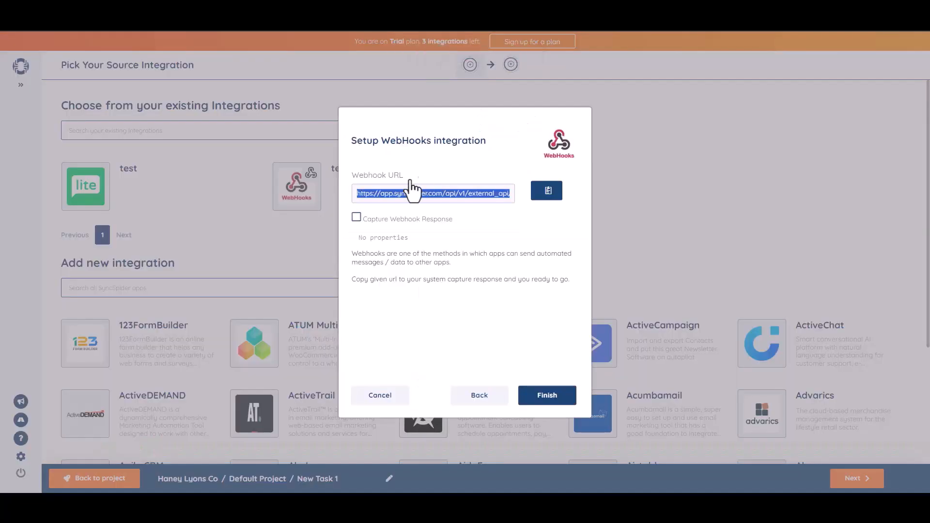
left_click(357, 218)
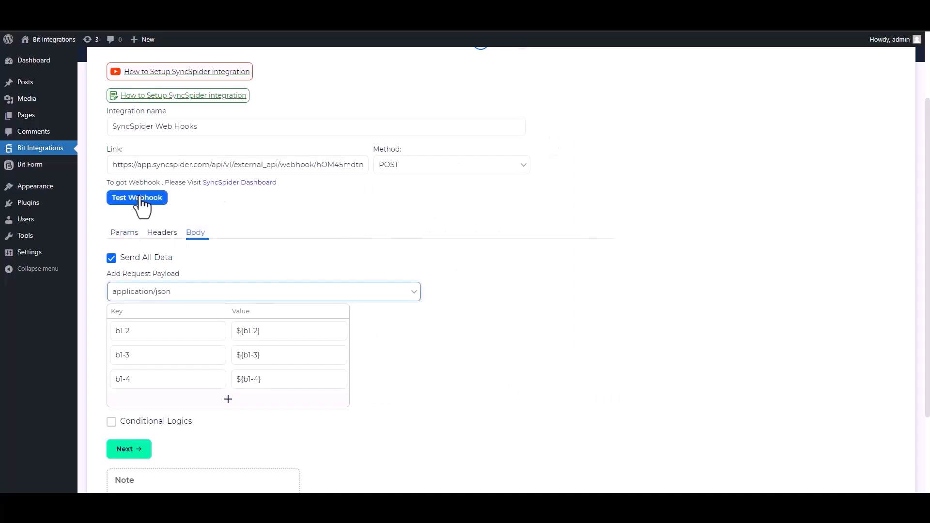
left_click(140, 199)
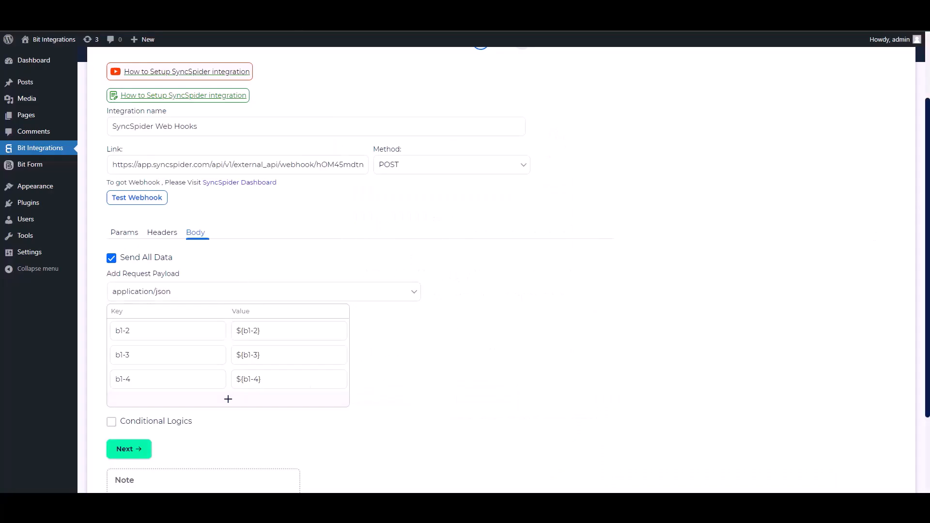
scroll(227, 339, "down", 2)
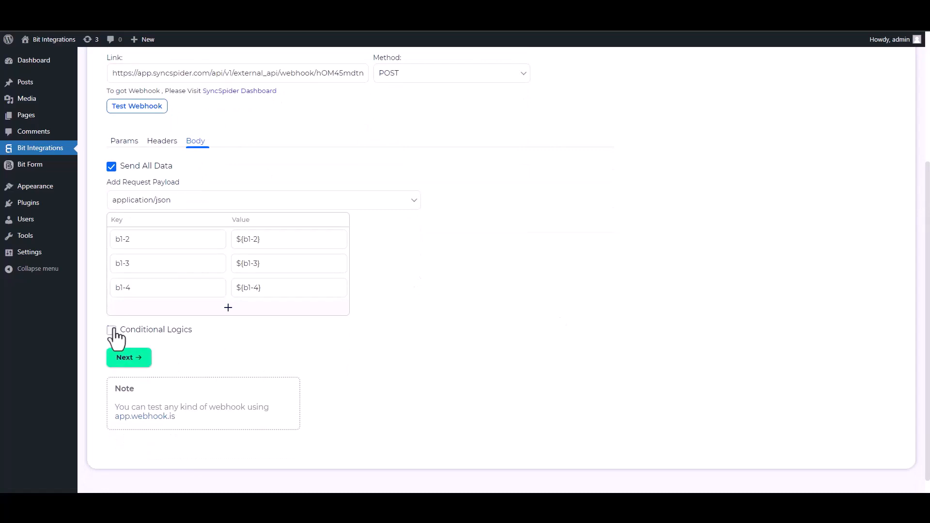
left_click(112, 331)
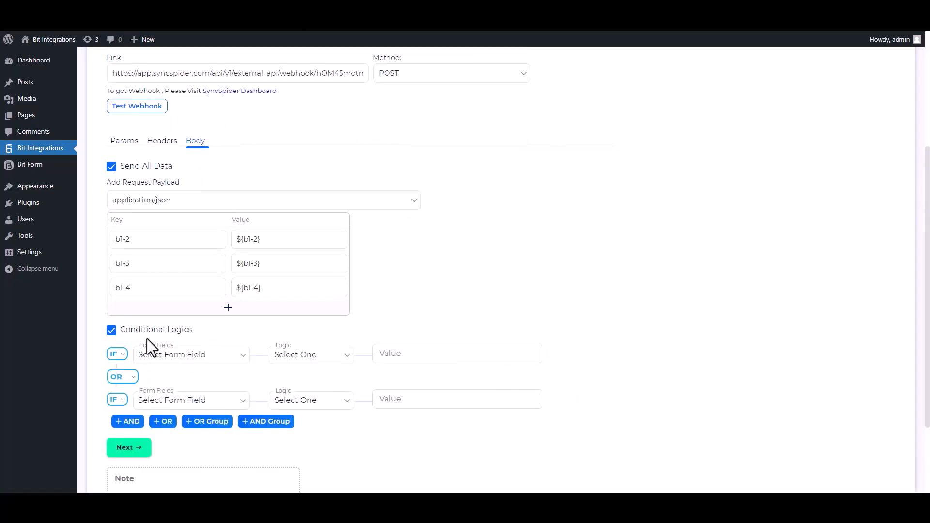
left_click(122, 334)
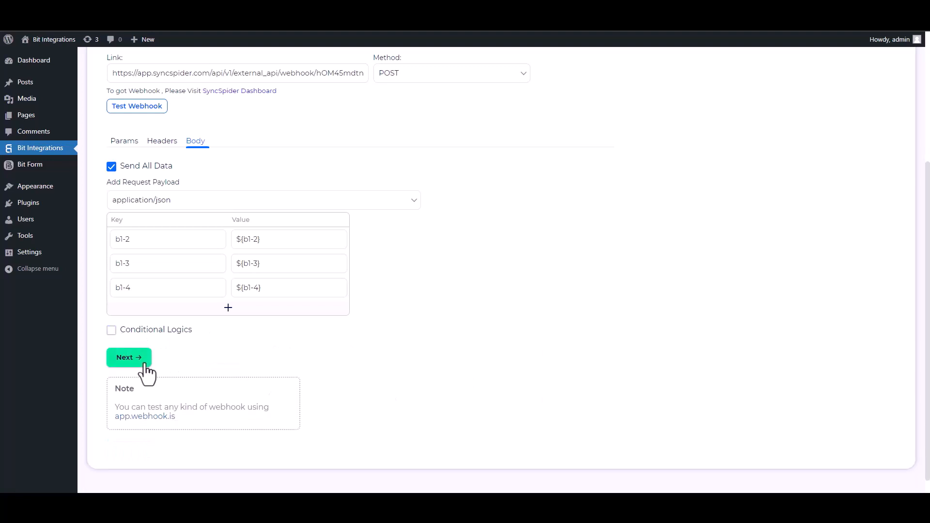
left_click(137, 358)
Finish the WebHooks source, then add a MailerLite target integration using the pasted API key.
left_click(484, 196)
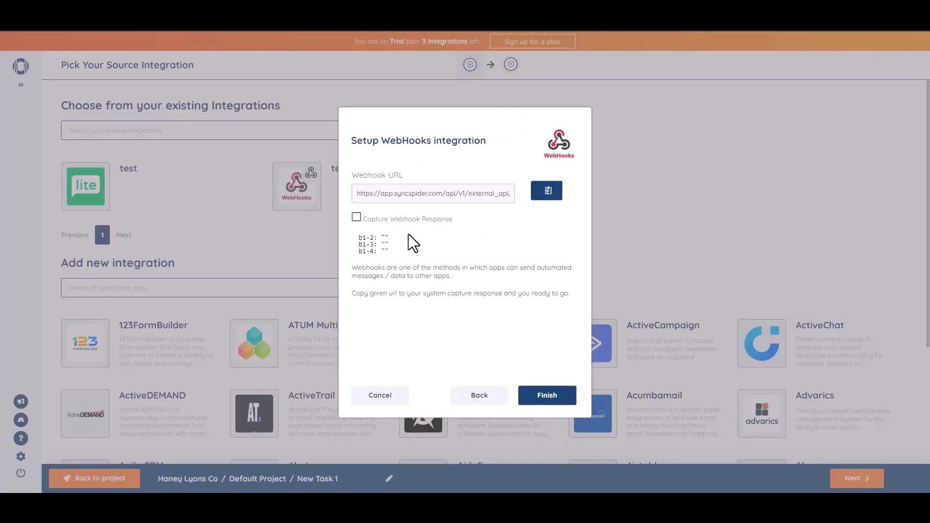
left_click(543, 395)
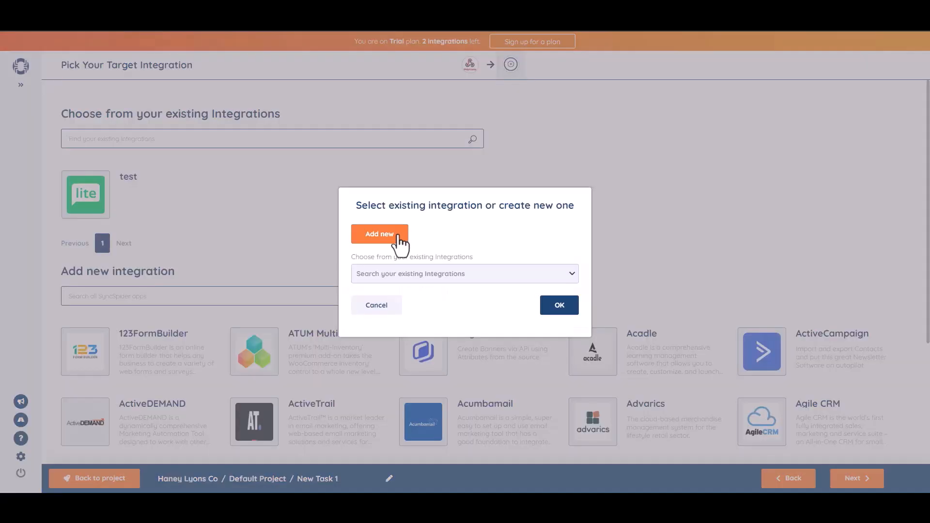
left_click(397, 237)
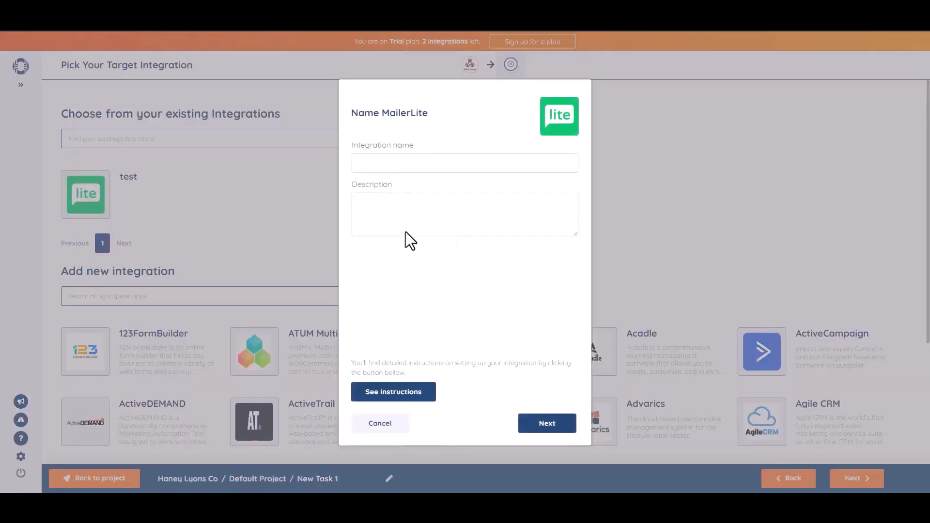
left_click(389, 162)
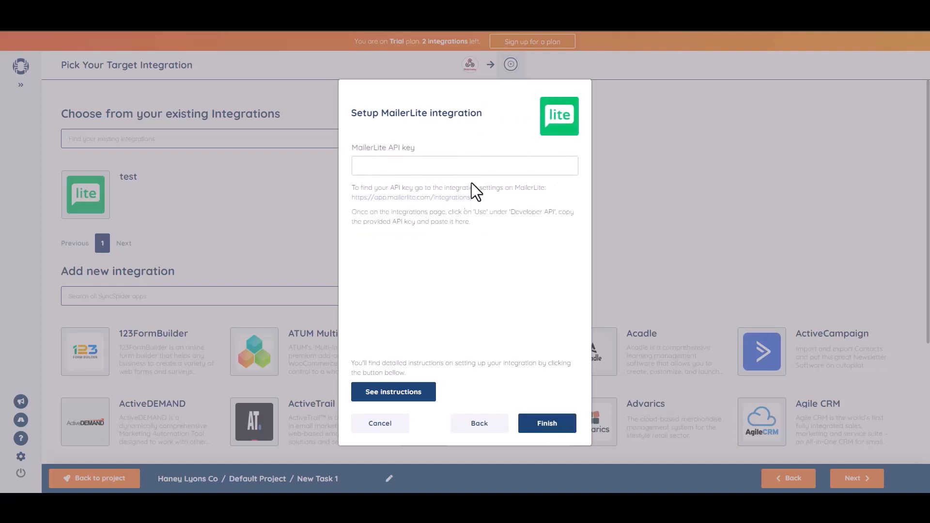
key("ctrl+v")
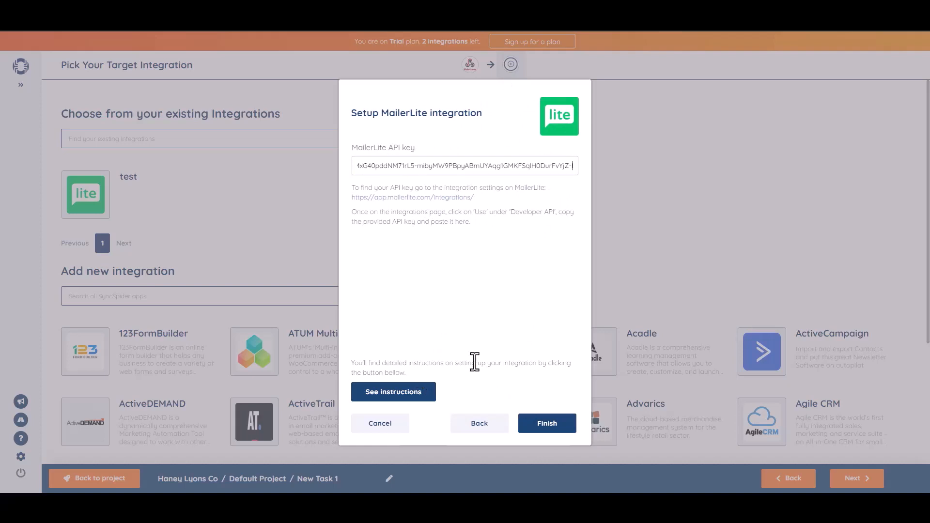
left_click(549, 427)
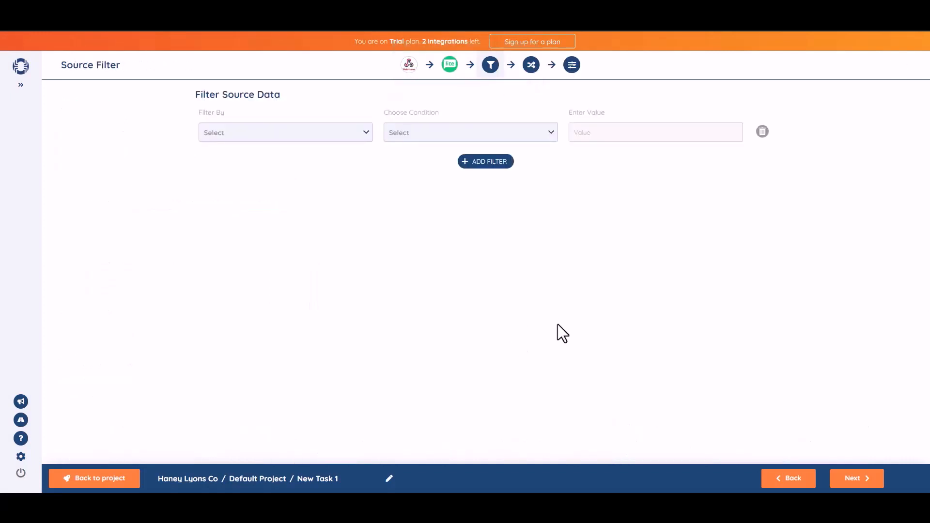
On the field mapping page, drag b1-2 onto Name and b1-3 onto Email, confirming each.
left_click(857, 479)
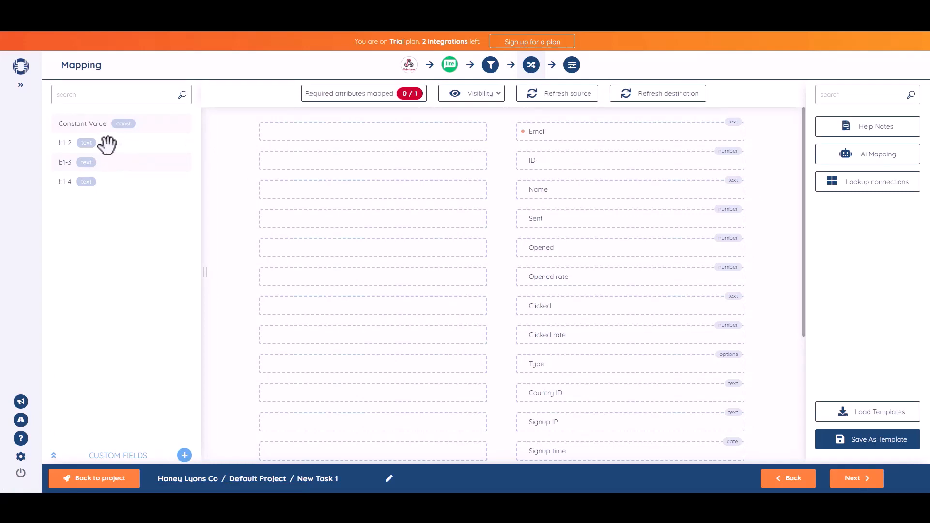
left_click_drag(107, 143, 405, 189)
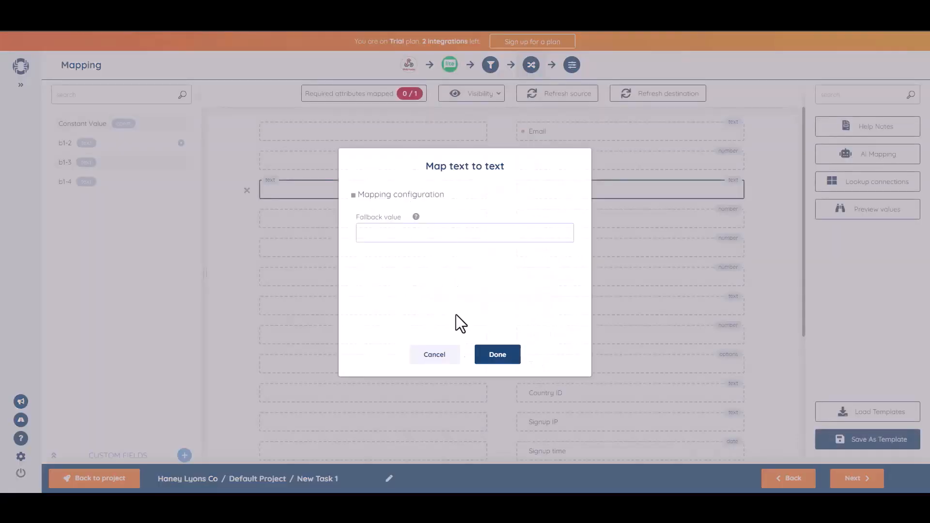
left_click(497, 356)
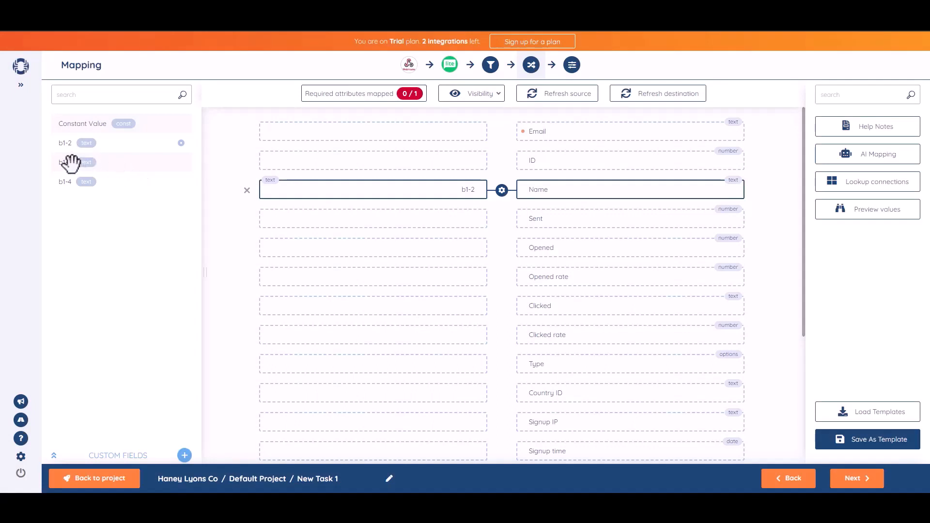
left_click_drag(72, 163, 388, 131)
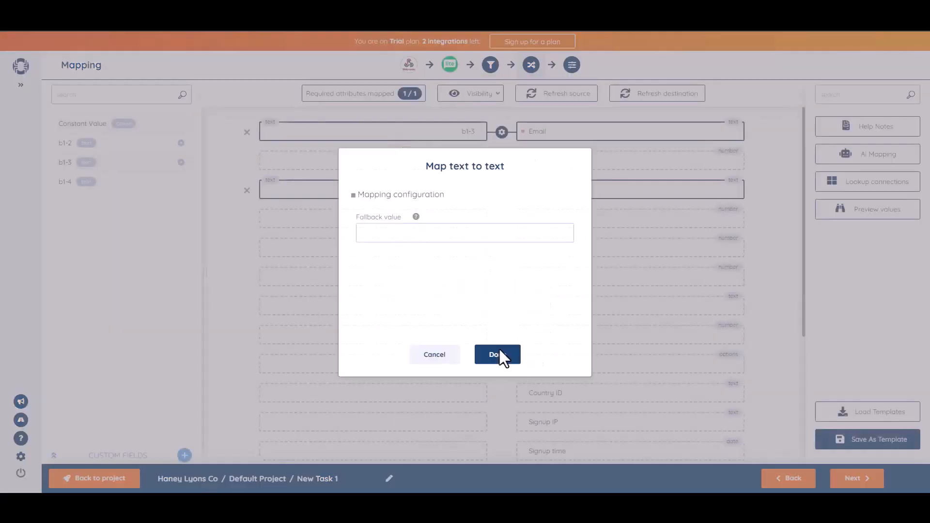
left_click(499, 355)
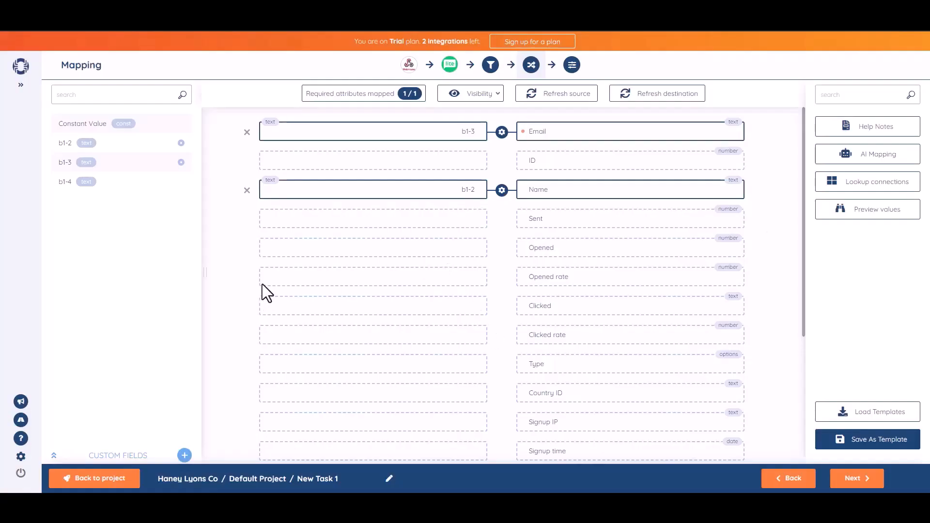
left_click(854, 479)
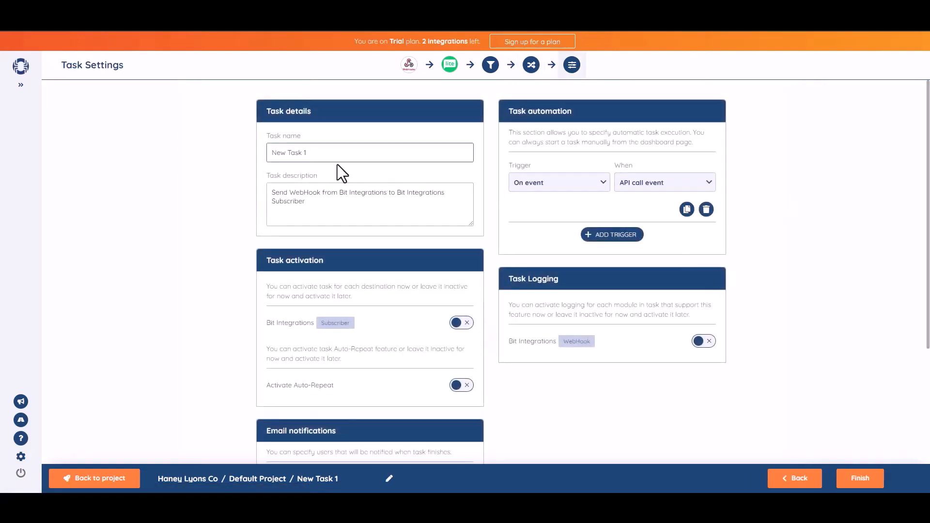
Rename the SyncSpider task to 'Bit Integrations'.
triple_click(337, 160)
type("Bit Integrations")
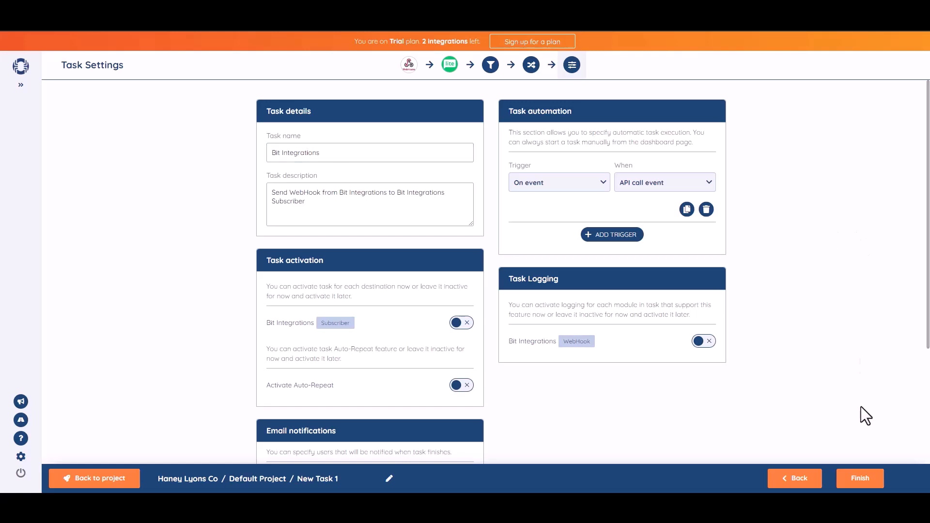
scroll(929, 279, "down", 1)
Activate the Bit Integrations Subscriber destination and finish, saving the task to the project.
left_click_drag(929, 271, 929, 278)
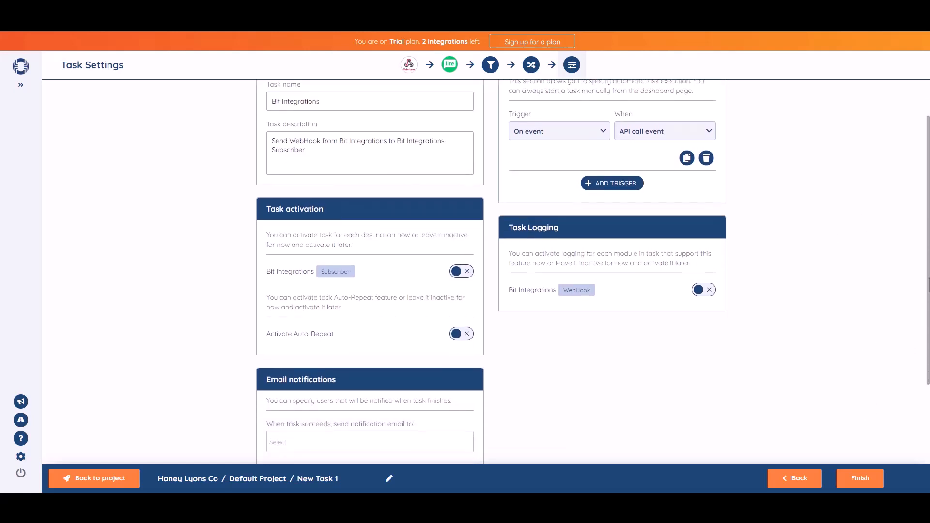
left_click(463, 272)
scroll(914, 264, "down", 3)
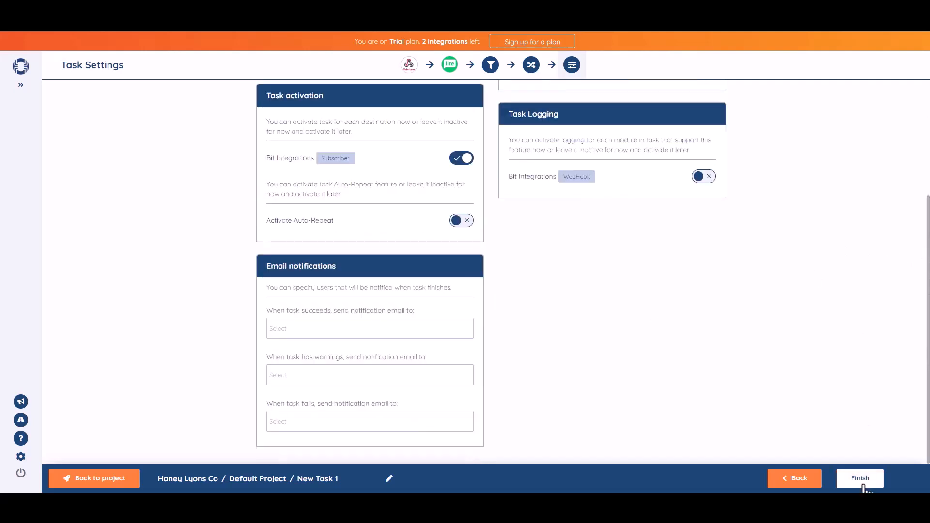
left_click(863, 486)
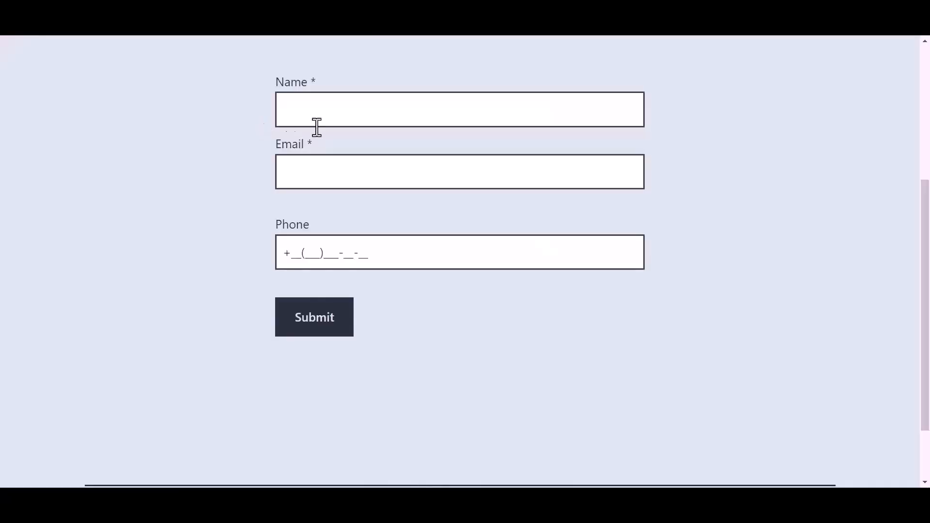
left_click(349, 111)
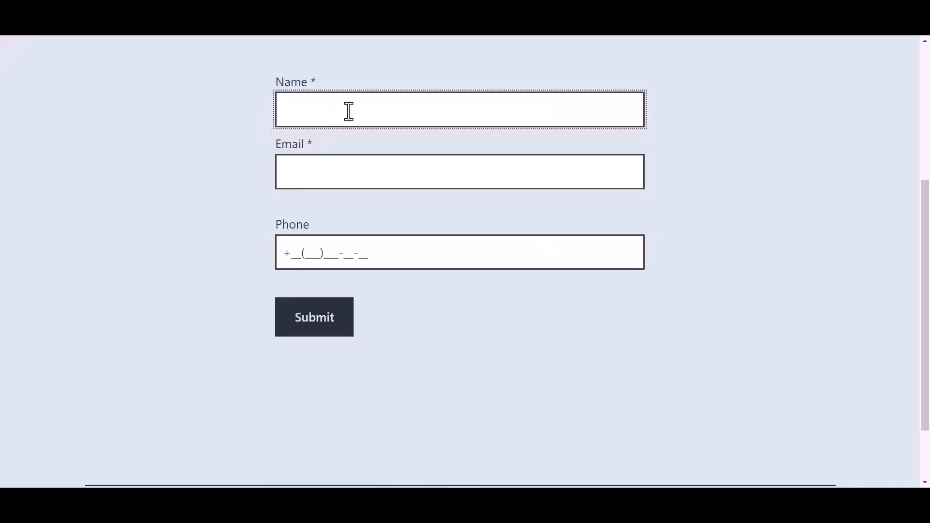
Fill the form with name 'Bit Integrations', an e-mail address and a phone number, then submit.
type("Bit")
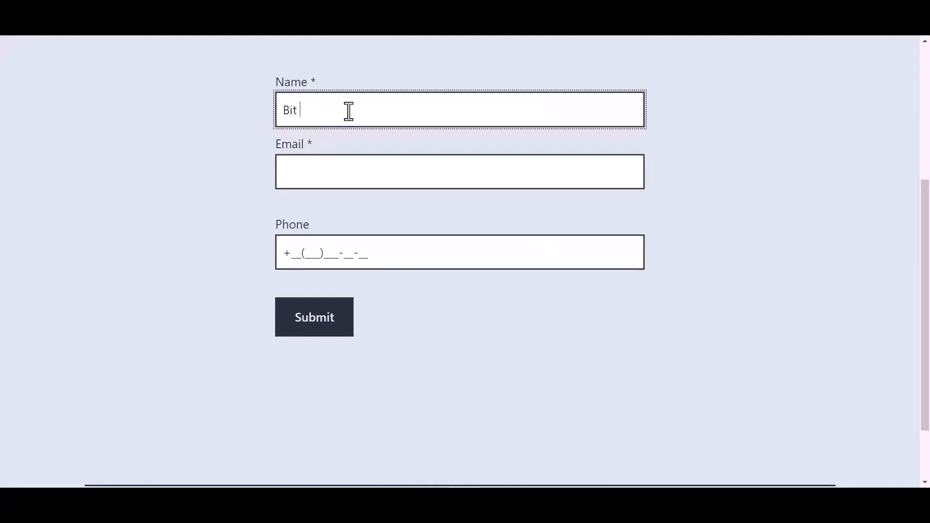
type(" Integrations")
left_click(317, 175)
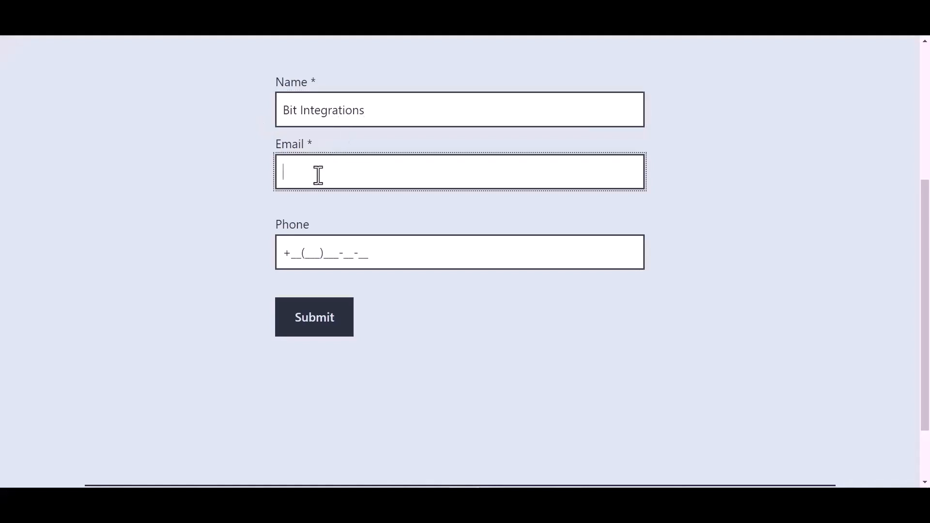
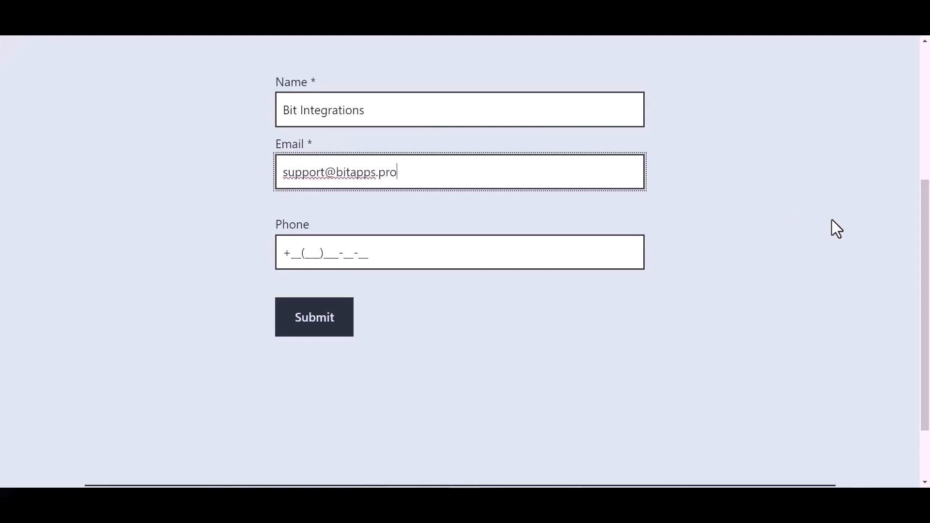
left_click(359, 252)
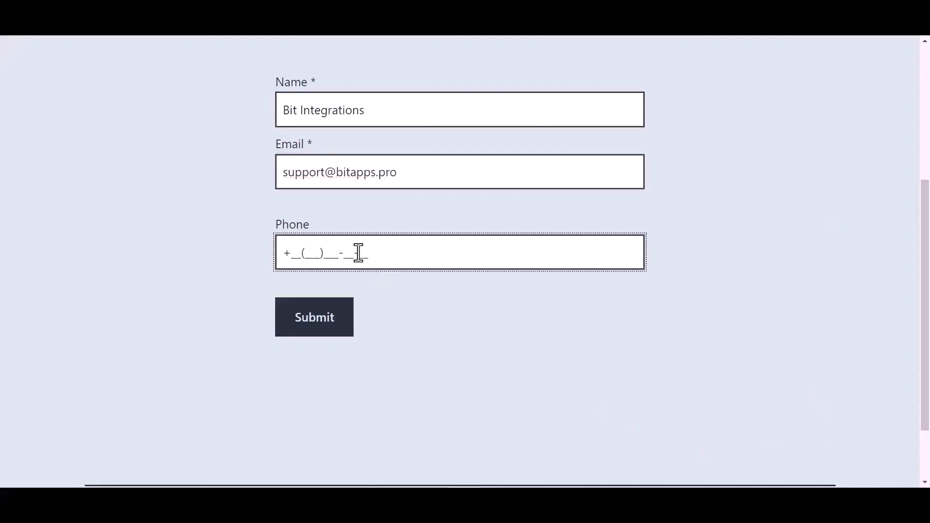
type("44(455)566-6")
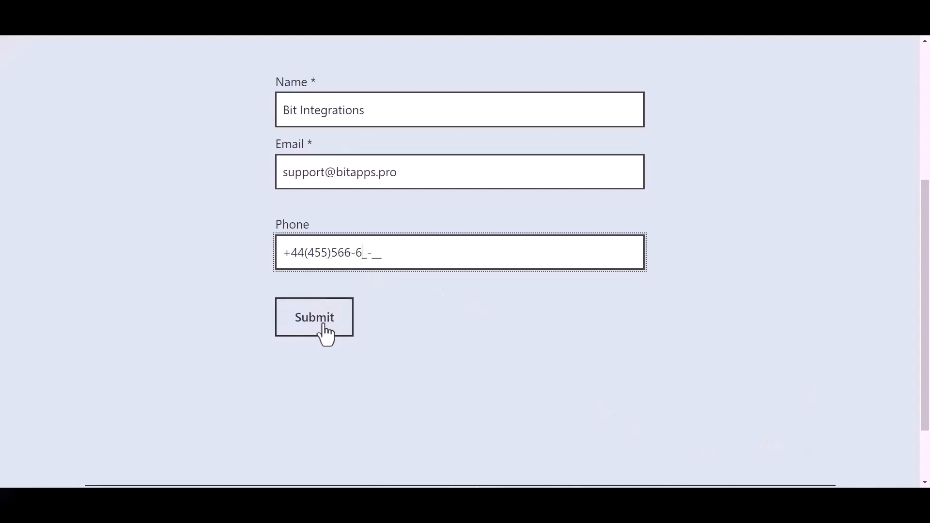
left_click(321, 329)
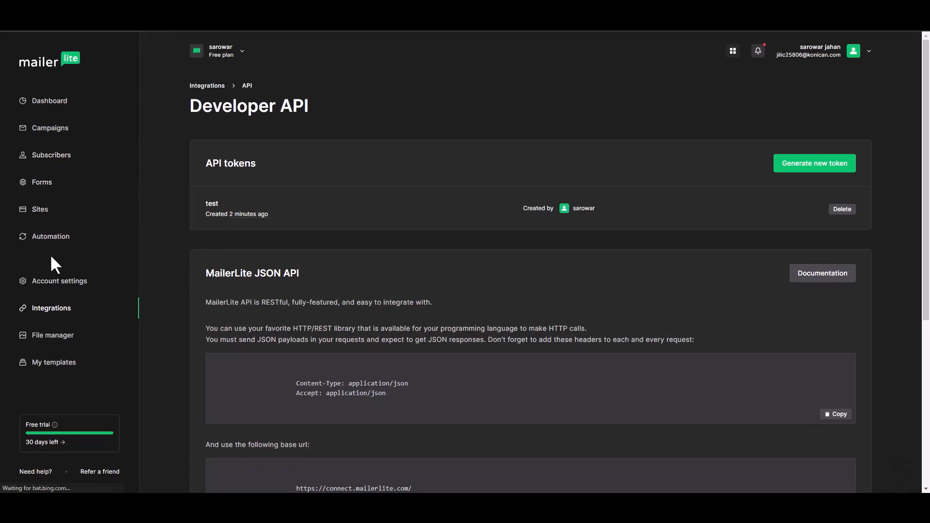
Open the Bit Integrations subscriber's profile from MailerLite Subscribers to confirm it came via api.
left_click(57, 164)
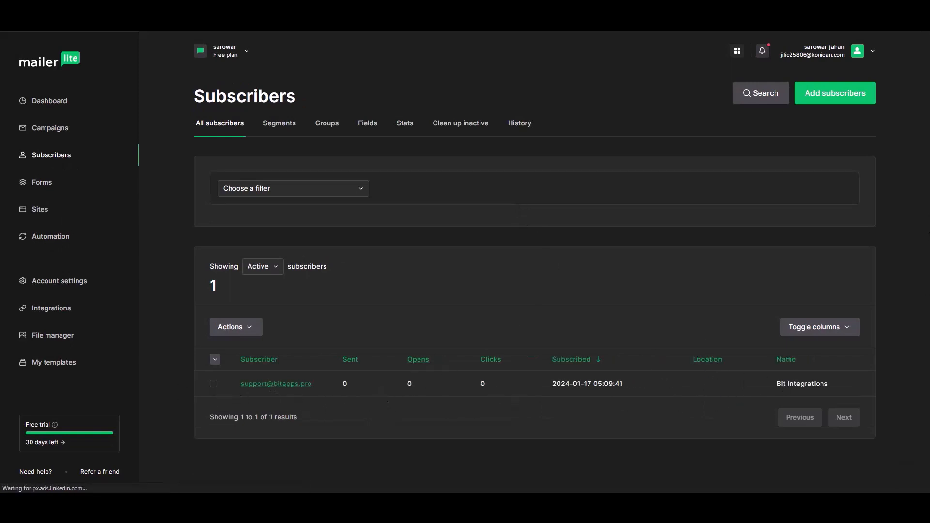
left_click(299, 386)
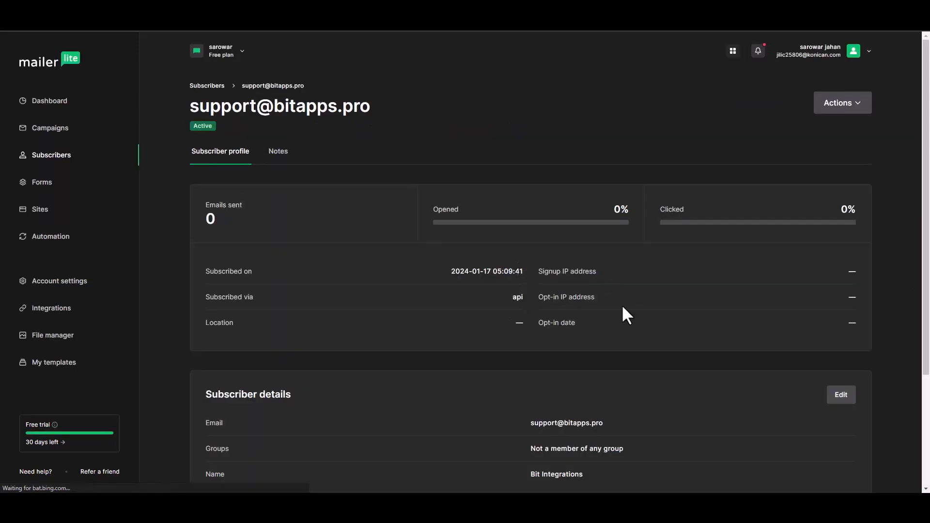
scroll(925, 209, "down", 2)
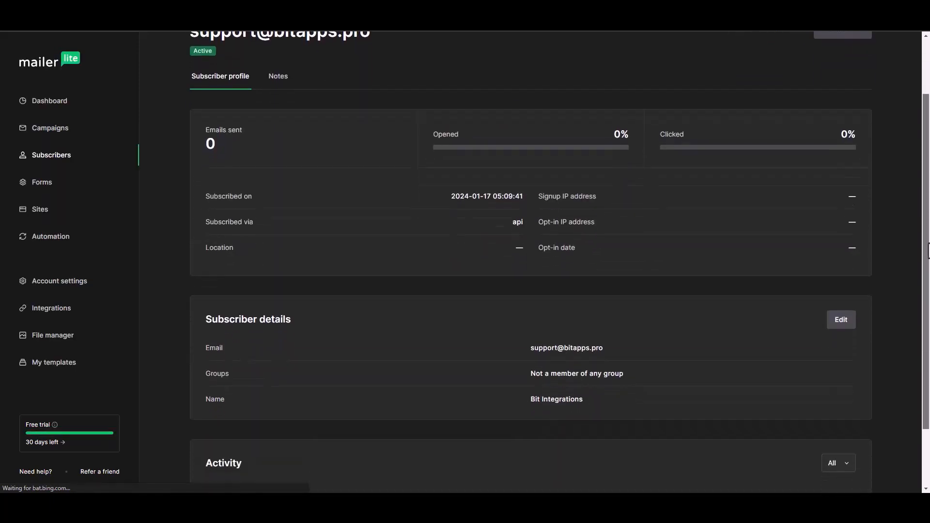
left_click_drag(926, 251, 921, 284)
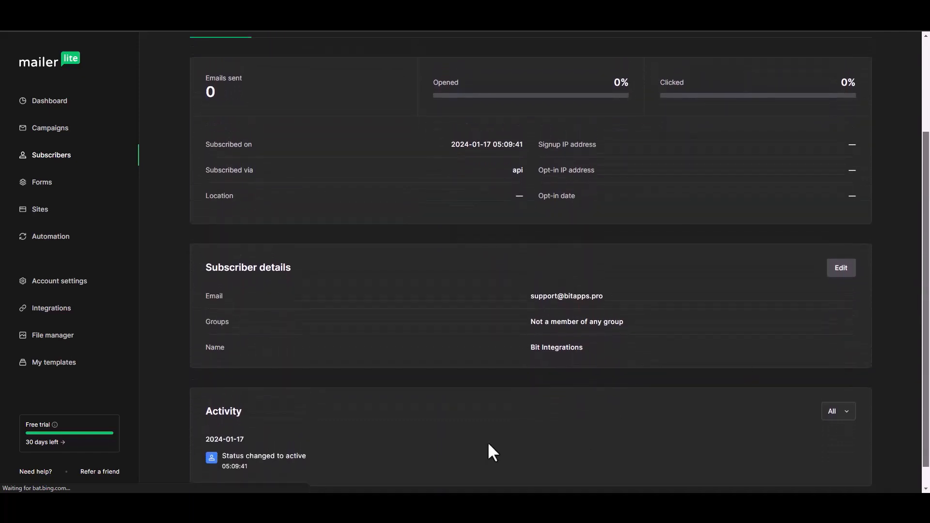